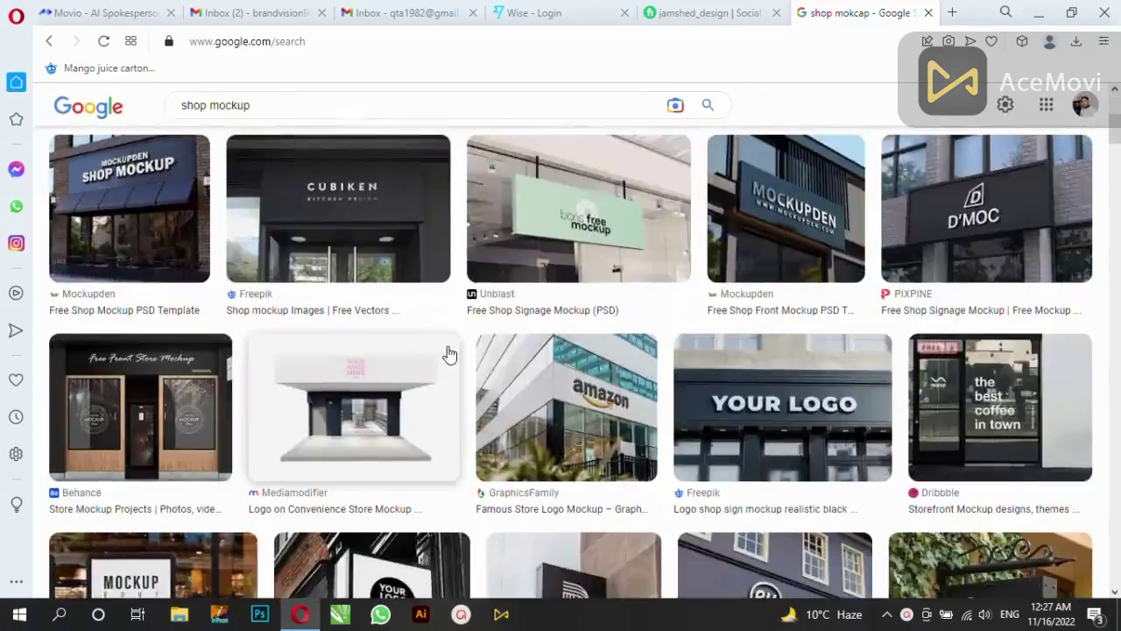
Scroll the shop mockup image results and preview the PSDsuckers facade logo mockup
{"action": "scroll", "coordinate": [465, 225], "scroll_direction": "down", "scroll_amount": 1}
{"action": "scroll", "coordinate": [464, 225], "scroll_direction": "down", "scroll_amount": 3}
{"action": "scroll", "coordinate": [464, 225], "scroll_direction": "down", "scroll_amount": 3}
{"action": "scroll", "coordinate": [464, 225], "scroll_direction": "down", "scroll_amount": 3}
{"action": "left_click", "coordinate": [841, 238]}
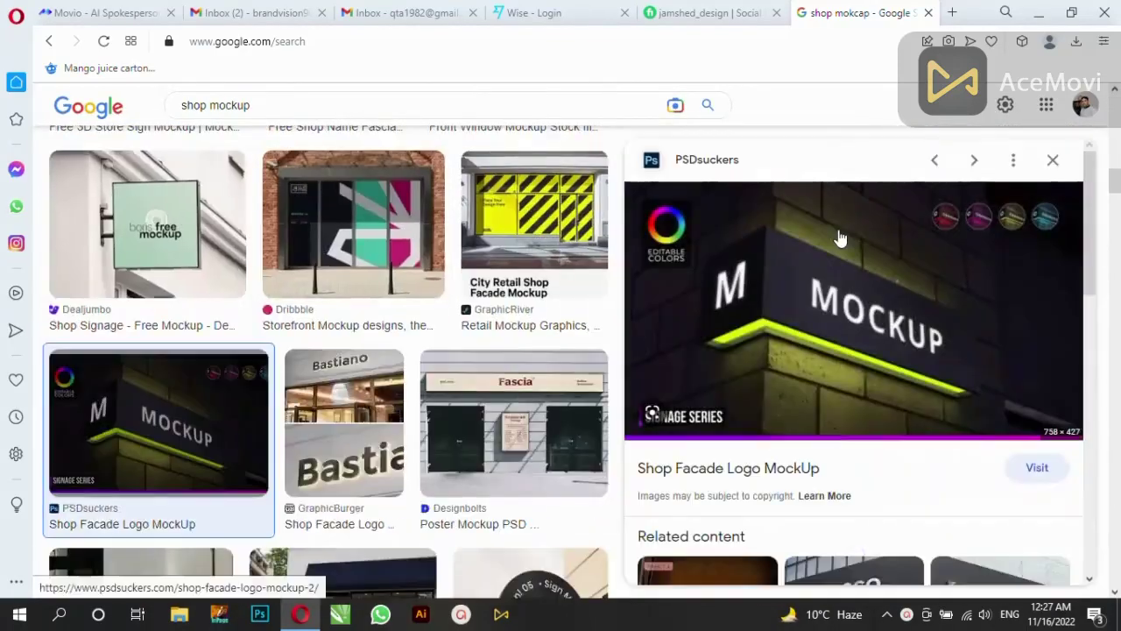
{"action": "scroll", "coordinate": [841, 249], "scroll_direction": "down", "scroll_amount": 3}
{"action": "scroll", "coordinate": [845, 254], "scroll_direction": "down", "scroll_amount": 3}
{"action": "scroll", "coordinate": [495, 275], "scroll_direction": "down", "scroll_amount": 3}
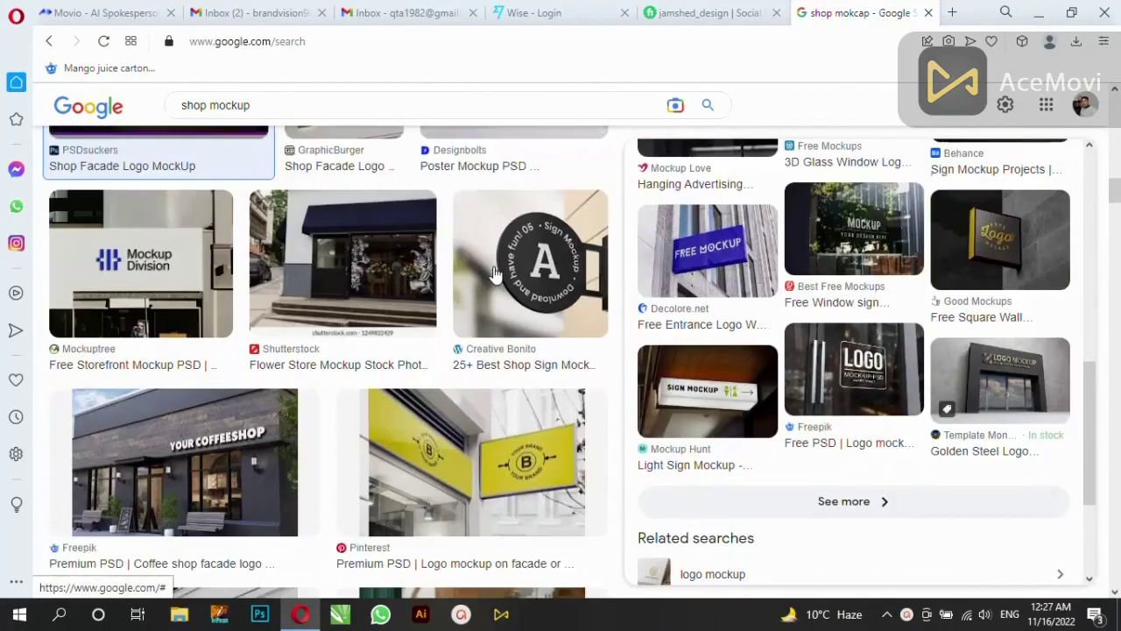
{"action": "scroll", "coordinate": [494, 275], "scroll_direction": "down", "scroll_amount": 3}
{"action": "scroll", "coordinate": [495, 275], "scroll_direction": "down", "scroll_amount": 3}
{"action": "scroll", "coordinate": [495, 275], "scroll_direction": "down", "scroll_amount": 3}
{"action": "scroll", "coordinate": [495, 275], "scroll_direction": "down", "scroll_amount": 3}
{"action": "scroll", "coordinate": [495, 275], "scroll_direction": "down", "scroll_amount": 3}
Preview the MY.SHOP and Mockupden awning mockups, opening Mockupden's page in a new tab
{"action": "scroll", "coordinate": [495, 275], "scroll_direction": "down", "scroll_amount": 3}
{"action": "scroll", "coordinate": [495, 275], "scroll_direction": "up", "scroll_amount": 3}
{"action": "left_click", "coordinate": [495, 275]}
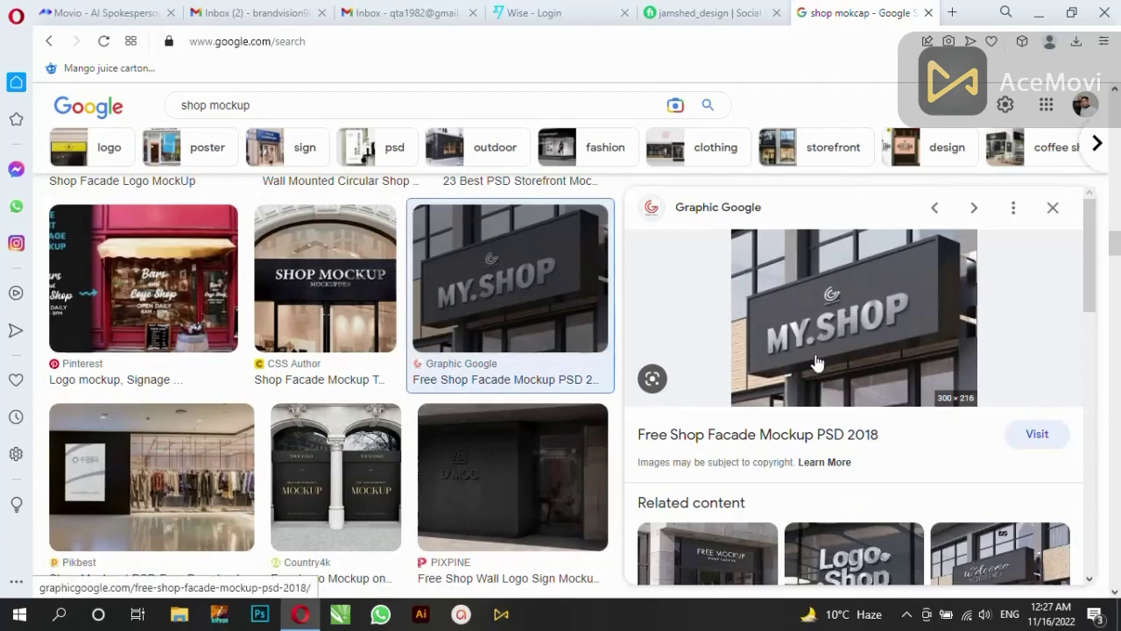
{"action": "scroll", "coordinate": [814, 362], "scroll_direction": "down", "scroll_amount": 5}
{"action": "scroll", "coordinate": [814, 362], "scroll_direction": "down", "scroll_amount": 2}
{"action": "left_click", "coordinate": [813, 357]}
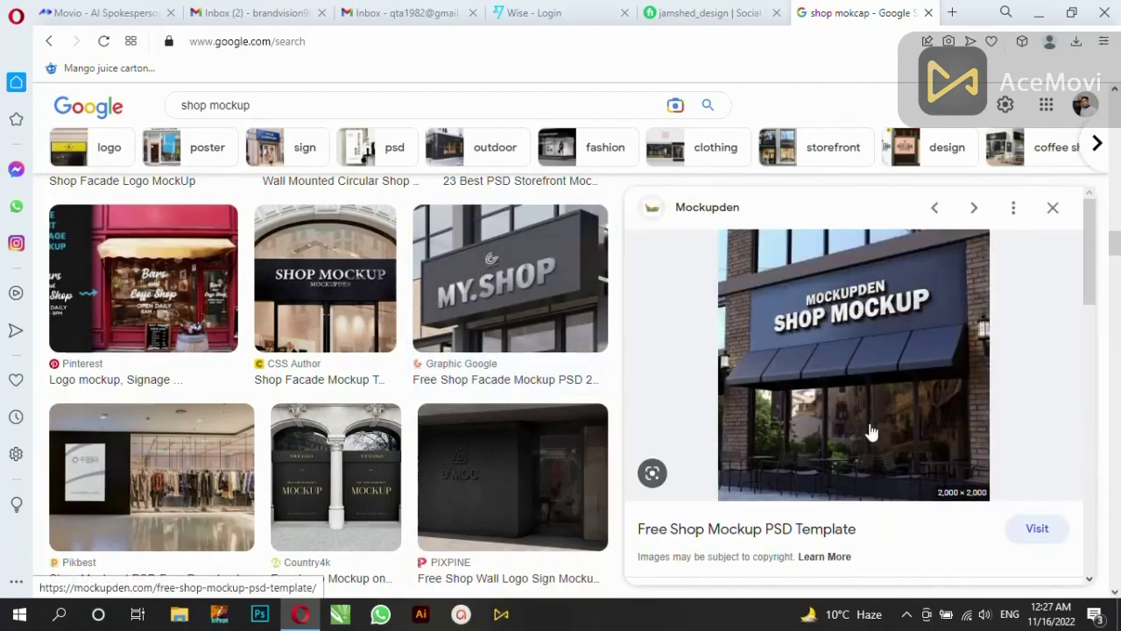
{"action": "middle_click", "coordinate": [886, 362]}
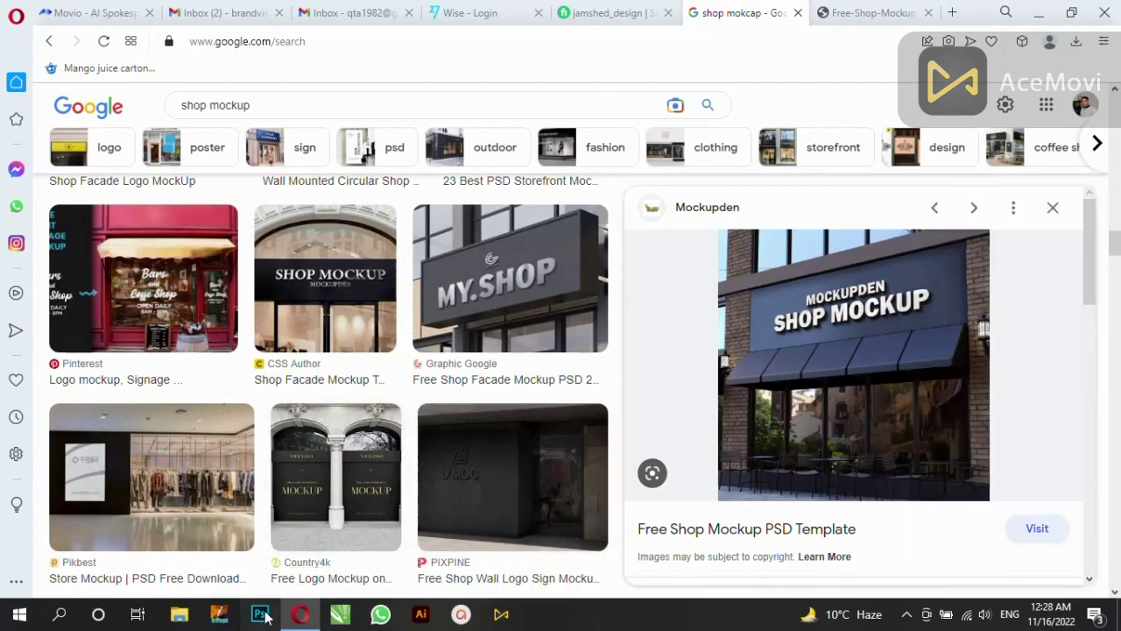
{"action": "left_click", "coordinate": [261, 614]}
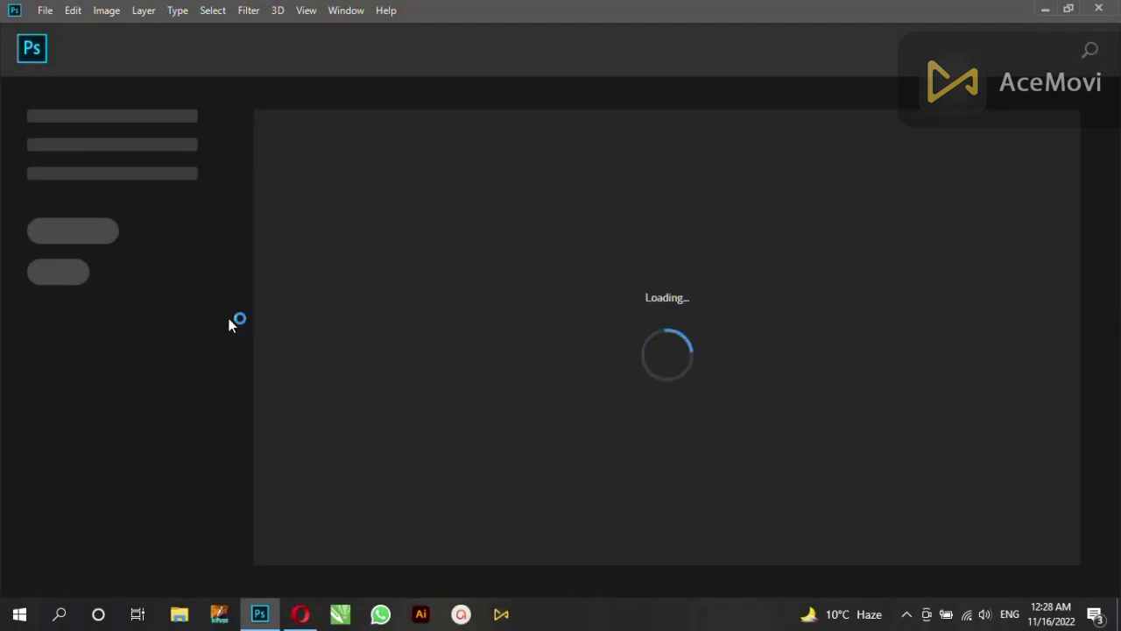
Create a clipboard-sized 2000×2000 px document and paste the Mockupden mockup as Layer 1
{"action": "key", "text": "ctrl+n"}
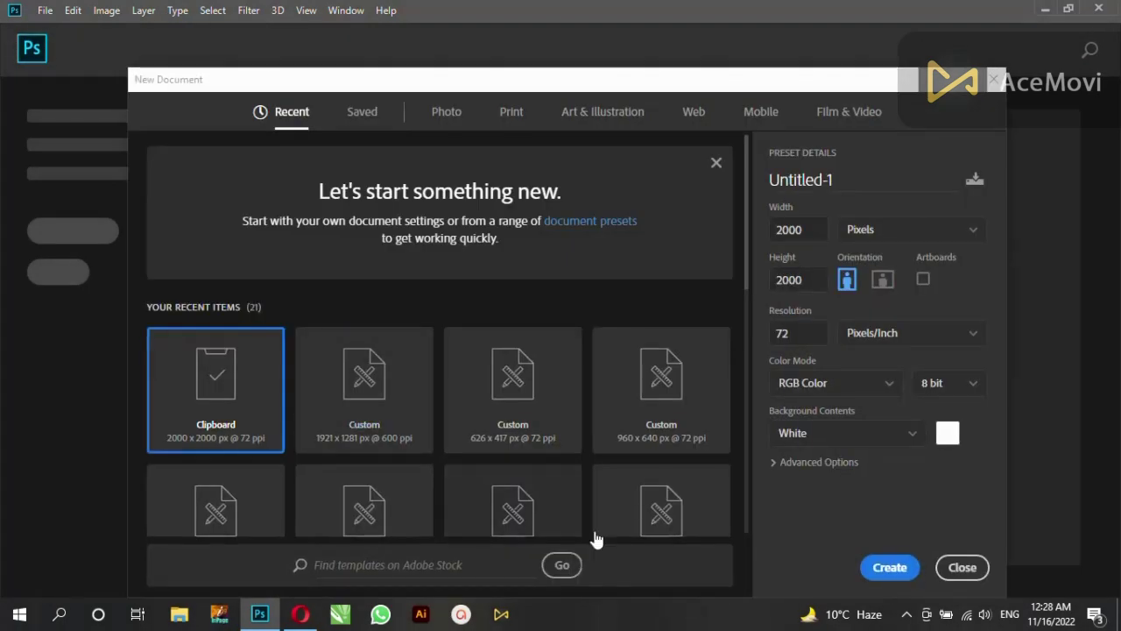
{"action": "key", "text": "Return"}
{"action": "key", "text": "ctrl+v"}
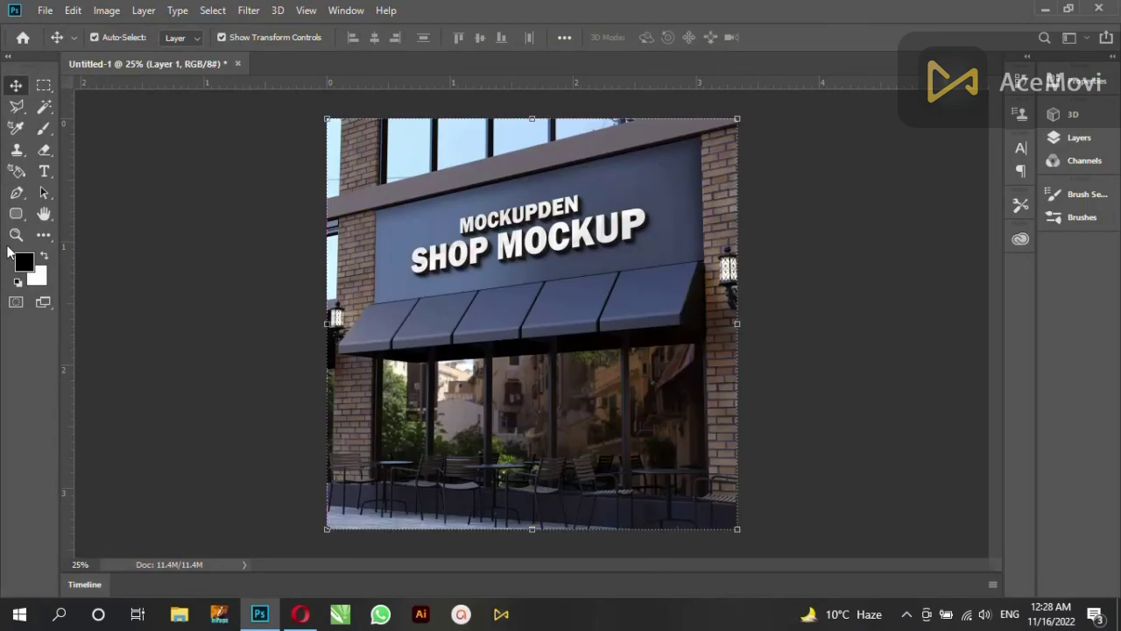
{"action": "left_click", "coordinate": [15, 235]}
{"action": "left_click", "coordinate": [452, 220]}
{"action": "left_click", "coordinate": [517, 211], "text": "alt"}
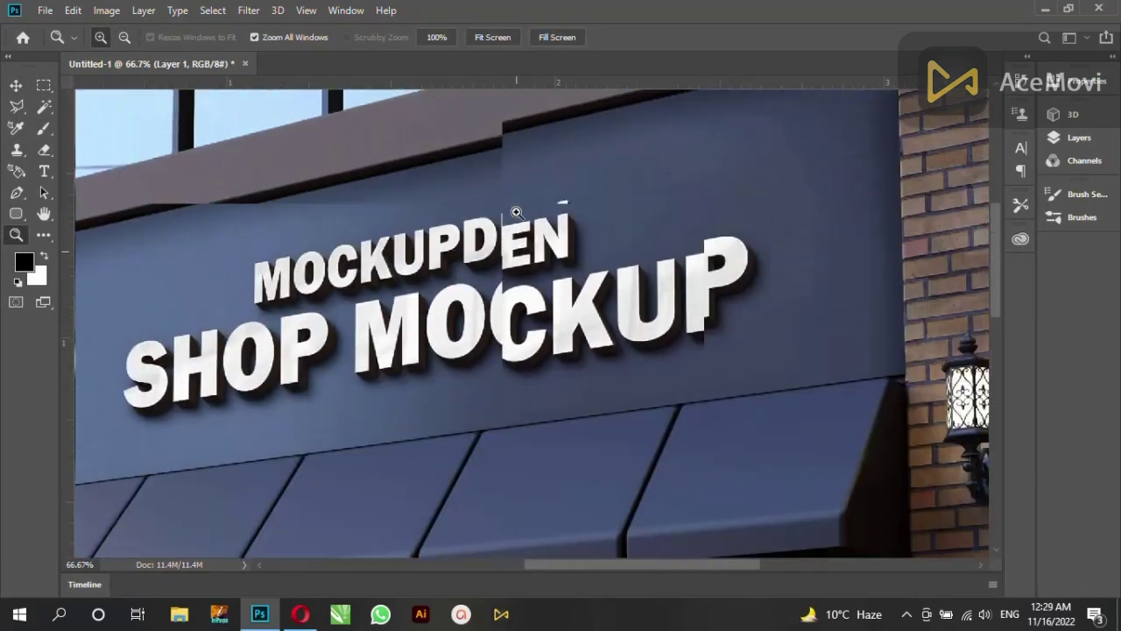
{"action": "left_click", "coordinate": [551, 231]}
{"action": "left_click", "coordinate": [16, 149]}
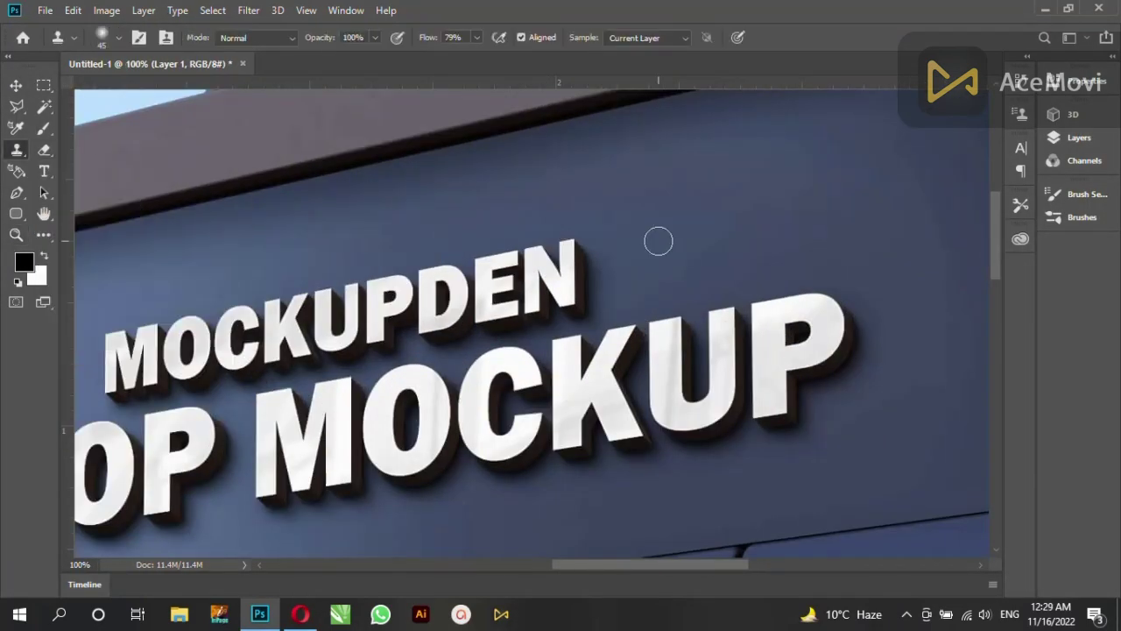
{"action": "left_click", "coordinate": [644, 203]}
{"action": "left_click", "coordinate": [656, 37]}
{"action": "left_click", "coordinate": [692, 233]}
{"action": "left_click", "coordinate": [1057, 226]}
{"action": "type", "text": "Press ALT"}
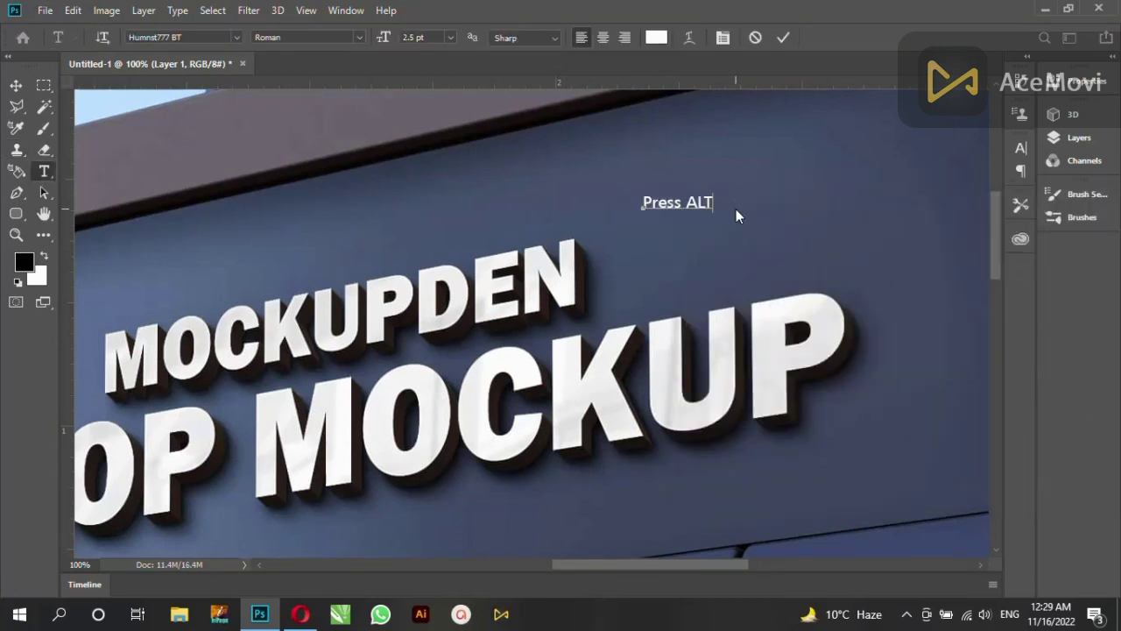
{"action": "type", "text": "+"}
{"action": "type", "text": "and Slect the area"}
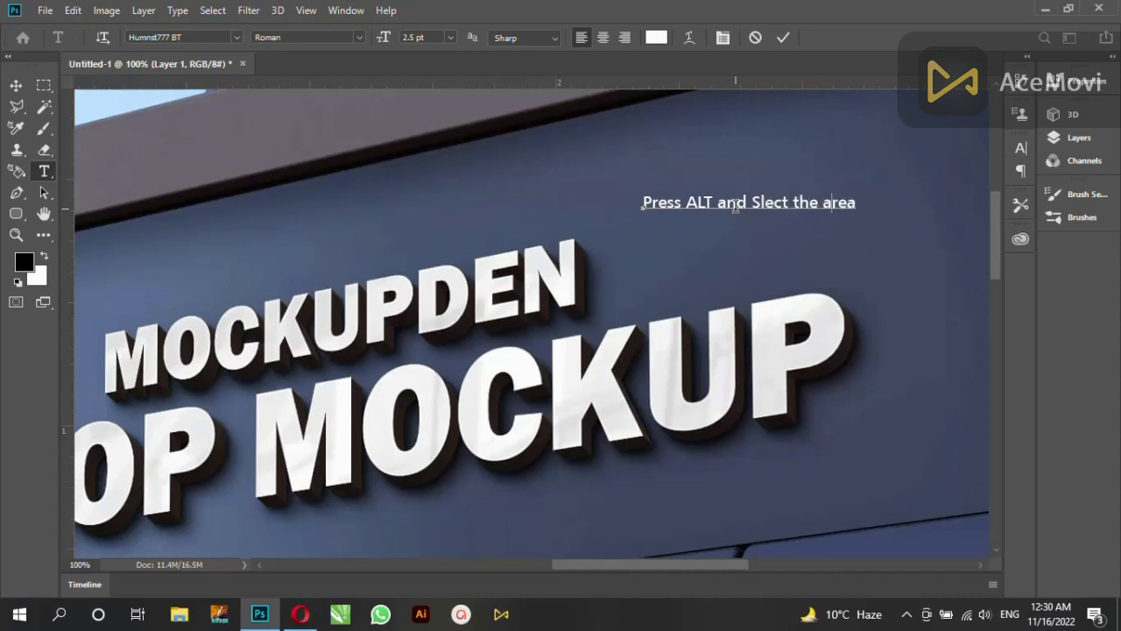
{"action": "key", "text": "ctrl+Return"}
{"action": "key", "text": "v"}
{"action": "key", "text": "Delete"}
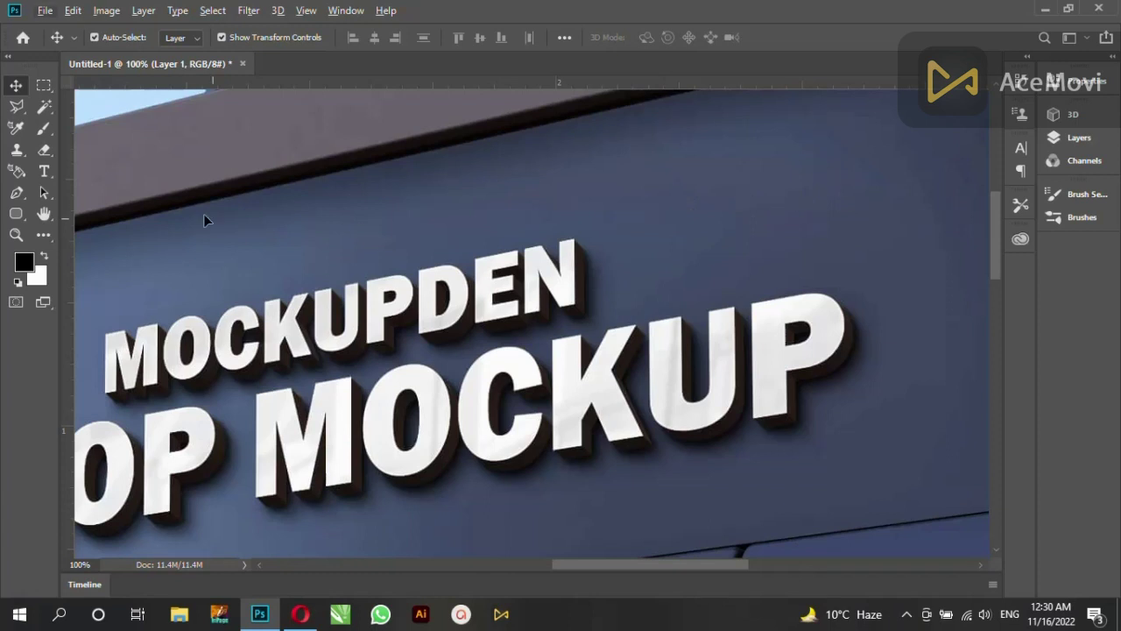
{"action": "key", "text": "s"}
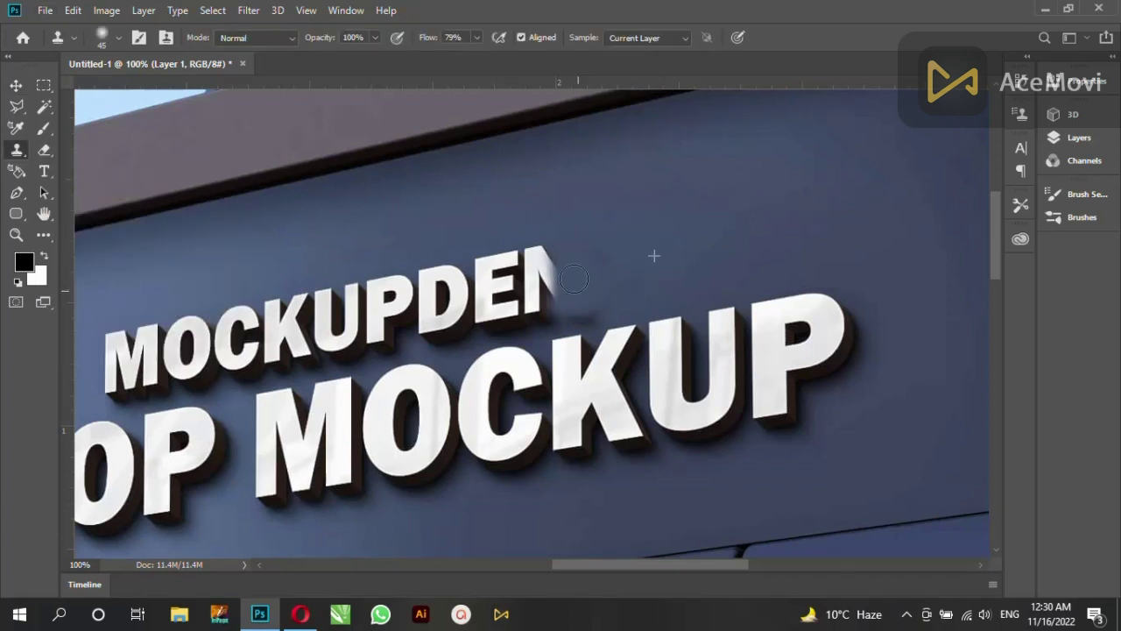
Clone-stamp clean board colour over the MOCKUPDEN and SHOP MOCKUP lettering and remnants
{"action": "scroll", "coordinate": [574, 279], "scroll_direction": "down", "scroll_amount": 5}
{"action": "left_click_drag", "start_coordinate": [344, 283], "coordinate": [374, 280]}
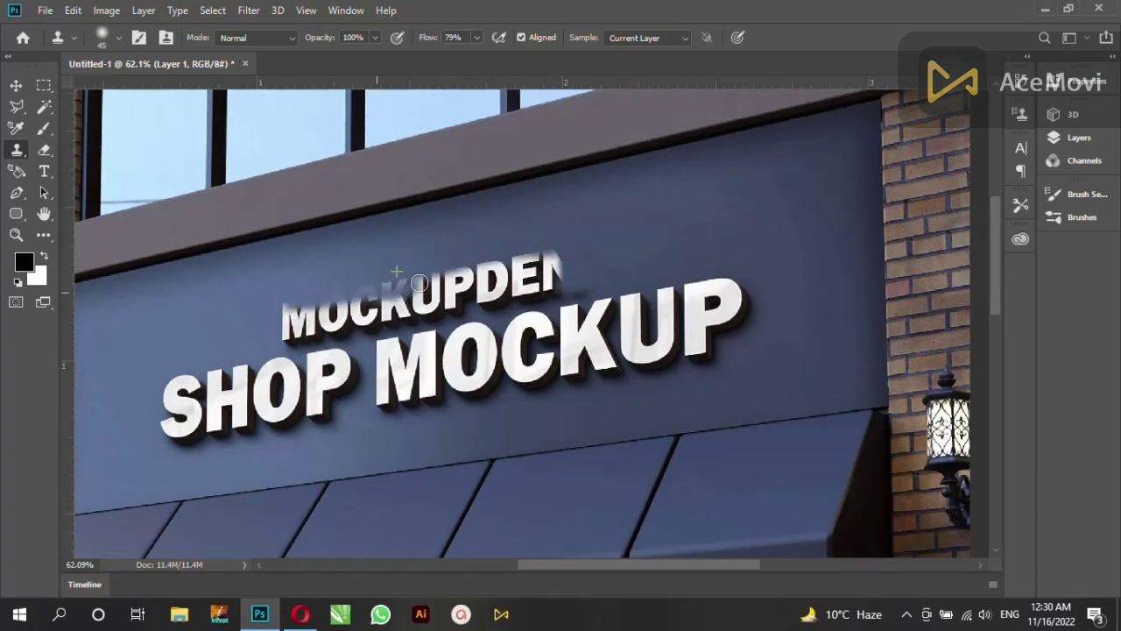
{"action": "left_click", "coordinate": [527, 236], "text": "alt"}
{"action": "mouse_move", "coordinate": [560, 255]}
{"action": "left_mouse_down"}
{"action": "mouse_move", "coordinate": [265, 296]}
{"action": "mouse_move", "coordinate": [526, 263]}
{"action": "mouse_move", "coordinate": [401, 303]}
{"action": "mouse_move", "coordinate": [563, 268]}
{"action": "mouse_move", "coordinate": [297, 328]}
{"action": "left_mouse_up"}
{"action": "mouse_move", "coordinate": [554, 282]}
{"action": "left_mouse_down"}
{"action": "mouse_move", "coordinate": [280, 330]}
{"action": "mouse_move", "coordinate": [574, 257]}
{"action": "left_mouse_up"}
{"action": "left_click_drag", "start_coordinate": [394, 327], "coordinate": [500, 314]}
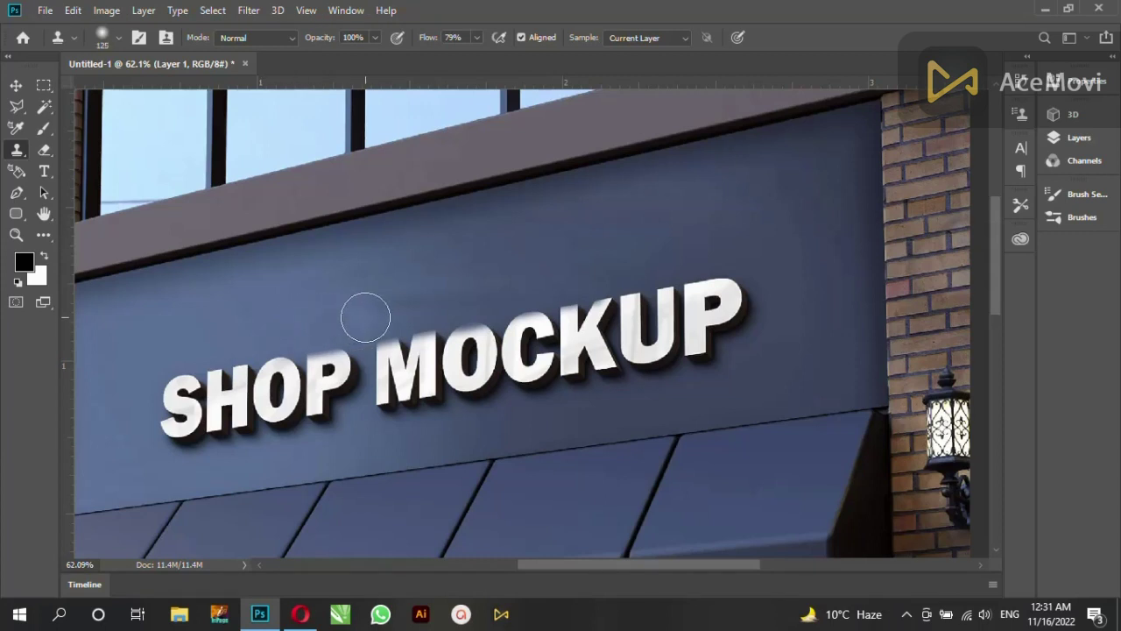
{"action": "left_click_drag", "start_coordinate": [705, 280], "coordinate": [250, 363]}
{"action": "mouse_move", "coordinate": [701, 307]}
{"action": "left_mouse_down"}
{"action": "mouse_move", "coordinate": [181, 378]}
{"action": "mouse_move", "coordinate": [613, 333]}
{"action": "mouse_move", "coordinate": [210, 371]}
{"action": "mouse_move", "coordinate": [685, 327]}
{"action": "mouse_move", "coordinate": [176, 419]}
{"action": "mouse_move", "coordinate": [692, 354]}
{"action": "mouse_move", "coordinate": [357, 383]}
{"action": "mouse_move", "coordinate": [518, 370]}
{"action": "left_mouse_up"}
{"action": "mouse_move", "coordinate": [394, 401]}
{"action": "left_mouse_down"}
{"action": "mouse_move", "coordinate": [200, 424]}
{"action": "mouse_move", "coordinate": [296, 420]}
{"action": "left_mouse_up"}
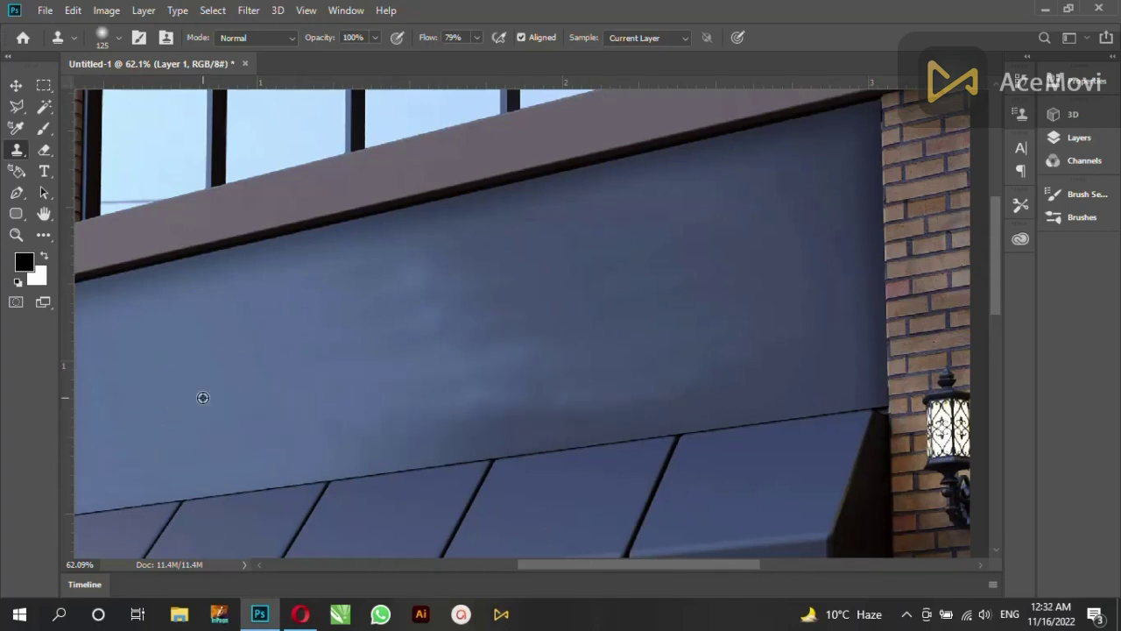
Enlarge the clone brush to 300, lower flow to 34%, and clone over the light and dark patches
{"action": "key", "text": "bracketright"}
{"action": "left_click", "coordinate": [450, 357]}
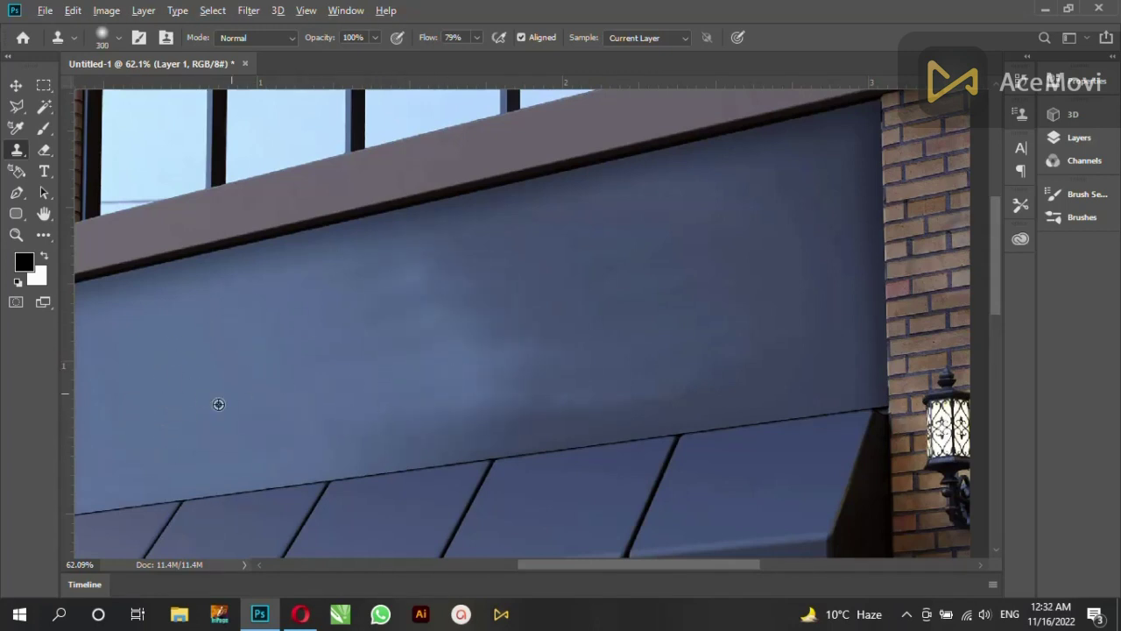
{"action": "left_click_drag", "start_coordinate": [462, 325], "coordinate": [534, 359]}
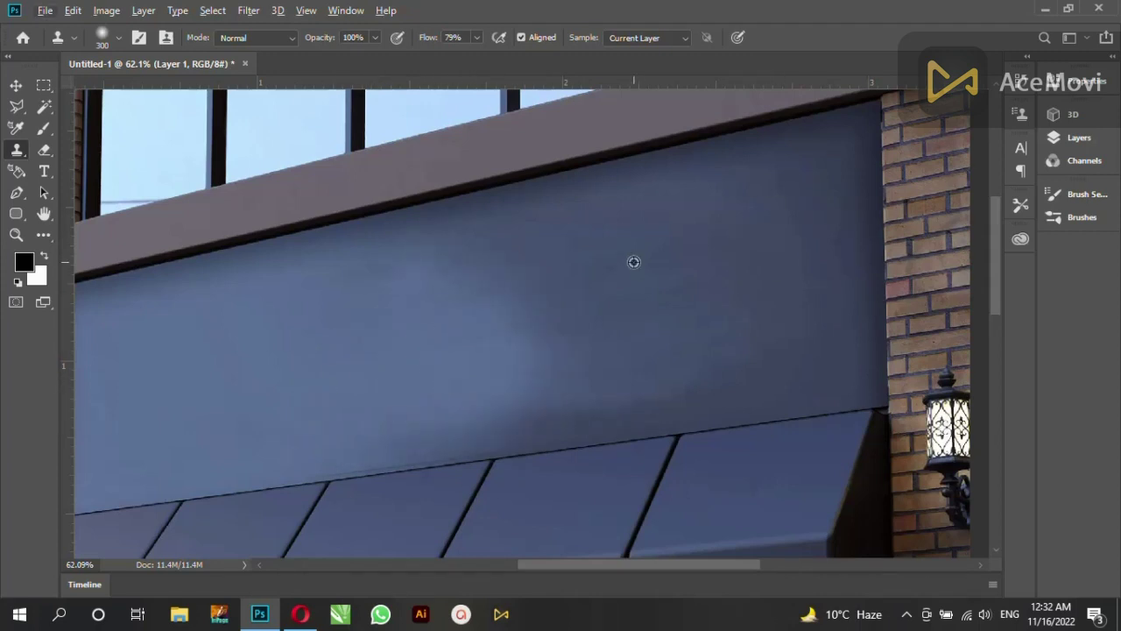
{"action": "left_click_drag", "start_coordinate": [477, 58], "coordinate": [443, 58]}
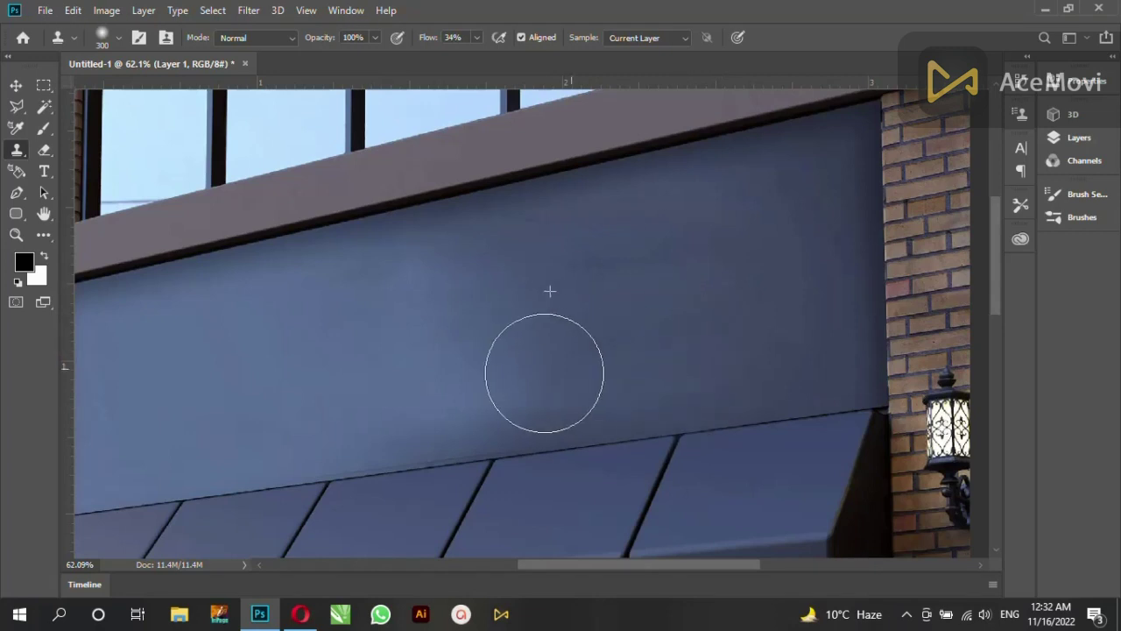
{"action": "left_click_drag", "start_coordinate": [543, 372], "coordinate": [491, 368]}
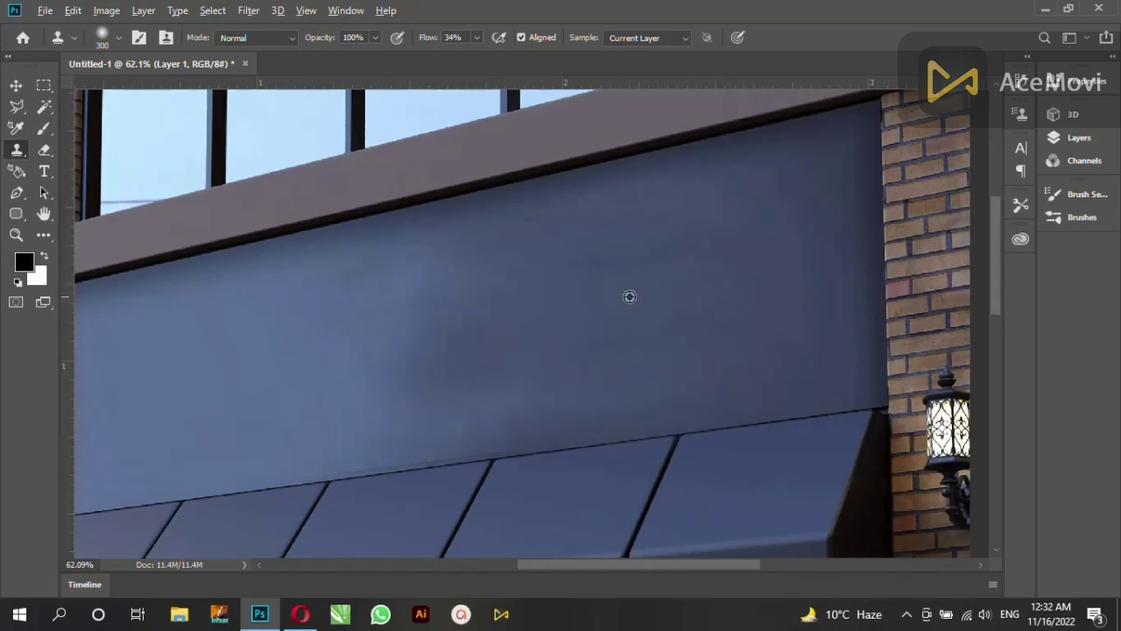
Sample clean board areas and smooth the remaining dark spots near the board's centre
{"action": "left_click", "coordinate": [765, 271], "text": "alt"}
{"action": "left_click", "coordinate": [437, 275]}
{"action": "scroll", "coordinate": [289, 341], "scroll_direction": "down", "scroll_amount": 2}
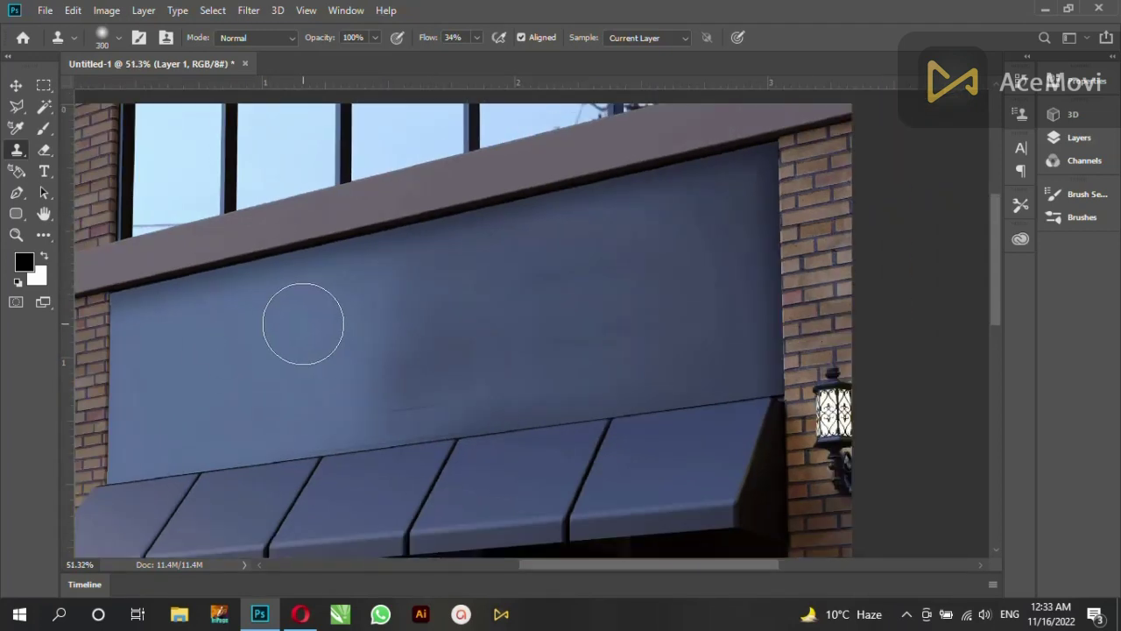
{"action": "left_click", "coordinate": [278, 361], "text": "alt"}
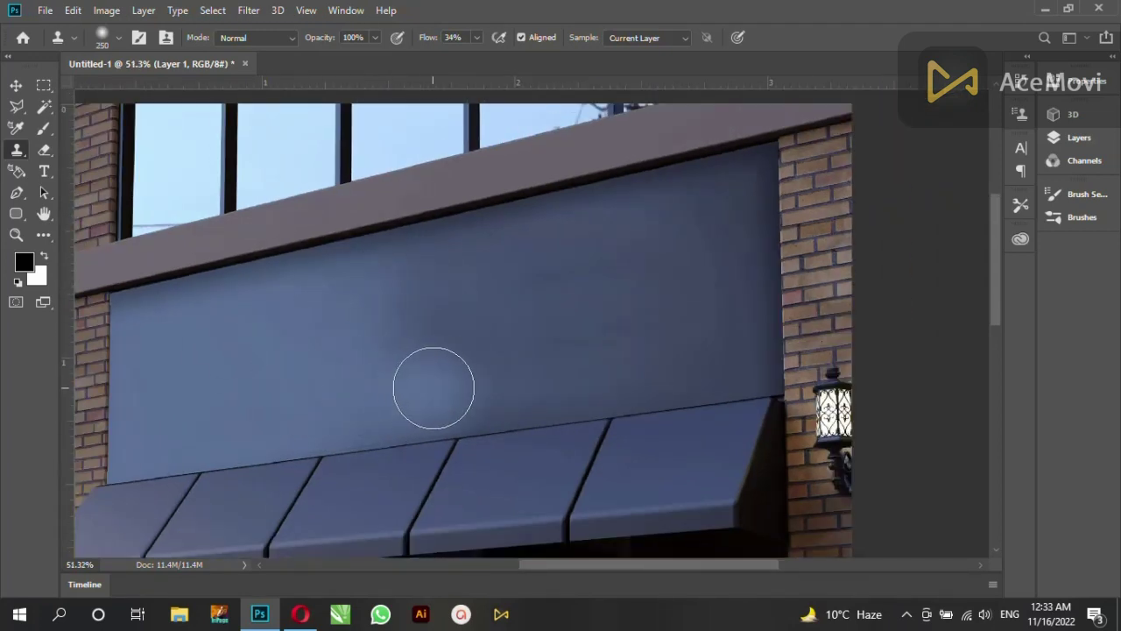
{"action": "left_click_drag", "start_coordinate": [388, 353], "coordinate": [419, 309]}
{"action": "left_click", "coordinate": [45, 131]}
{"action": "right_click", "coordinate": [46, 130]}
{"action": "left_click", "coordinate": [88, 131]}
Set up a soft round brush tip enlarged to 500 px and fit the storefront on screen
{"action": "left_click", "coordinate": [119, 37]}
{"action": "left_click", "coordinate": [140, 37]}
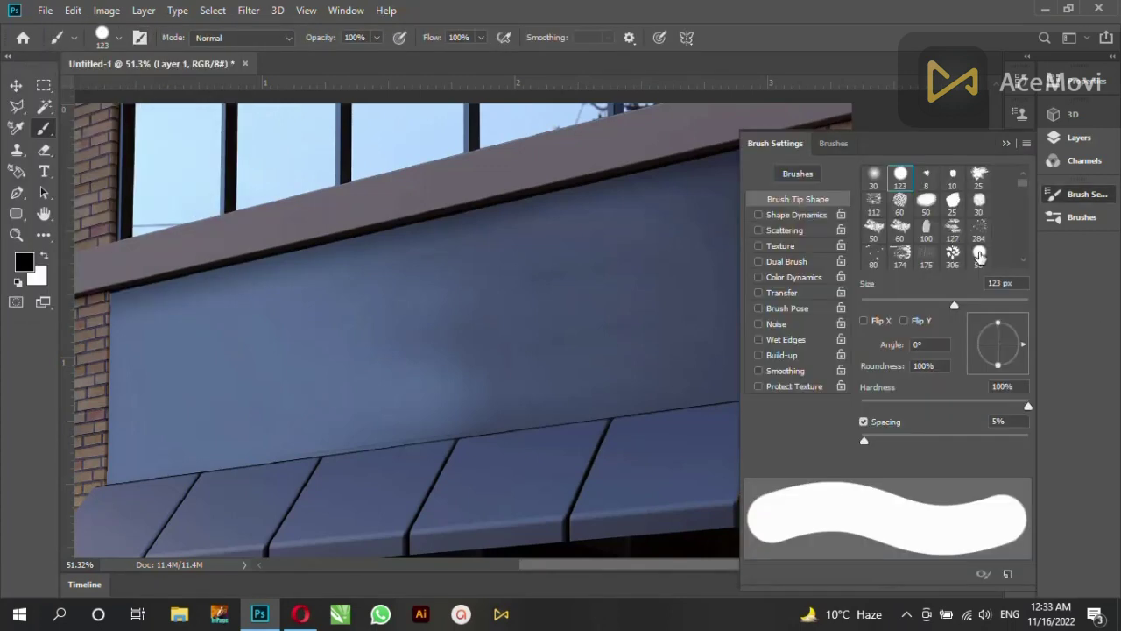
{"action": "left_click", "coordinate": [979, 254]}
{"action": "left_click", "coordinate": [873, 176]}
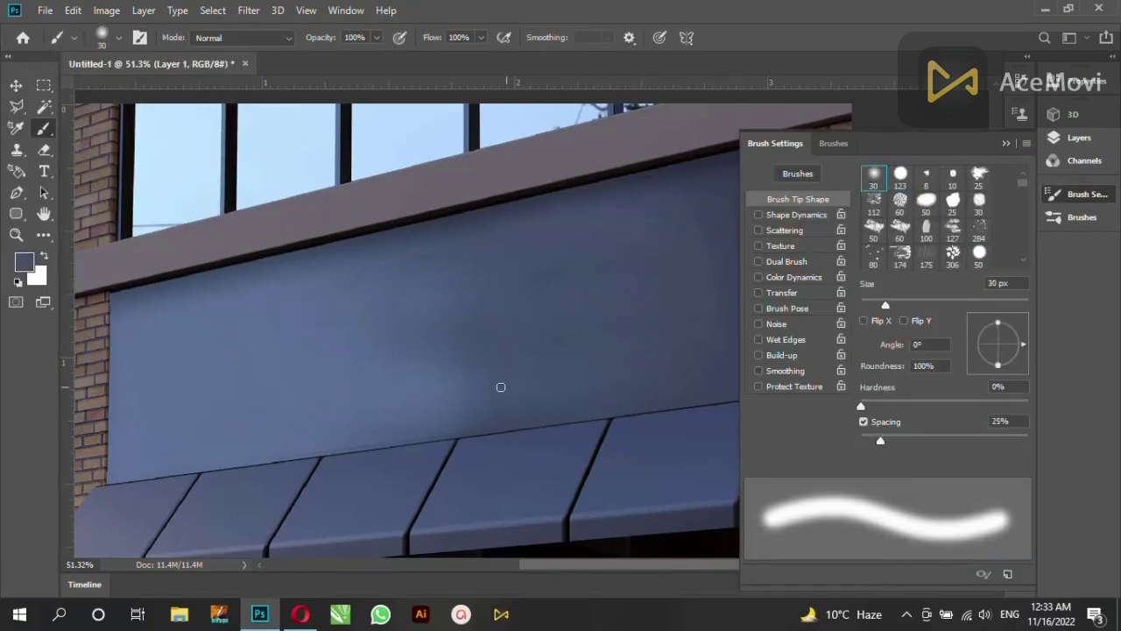
{"action": "key", "text": "bracketright"}
{"action": "key", "text": "bracketright"}
{"action": "key", "text": "bracketright"}
{"action": "key", "text": "bracketright"}
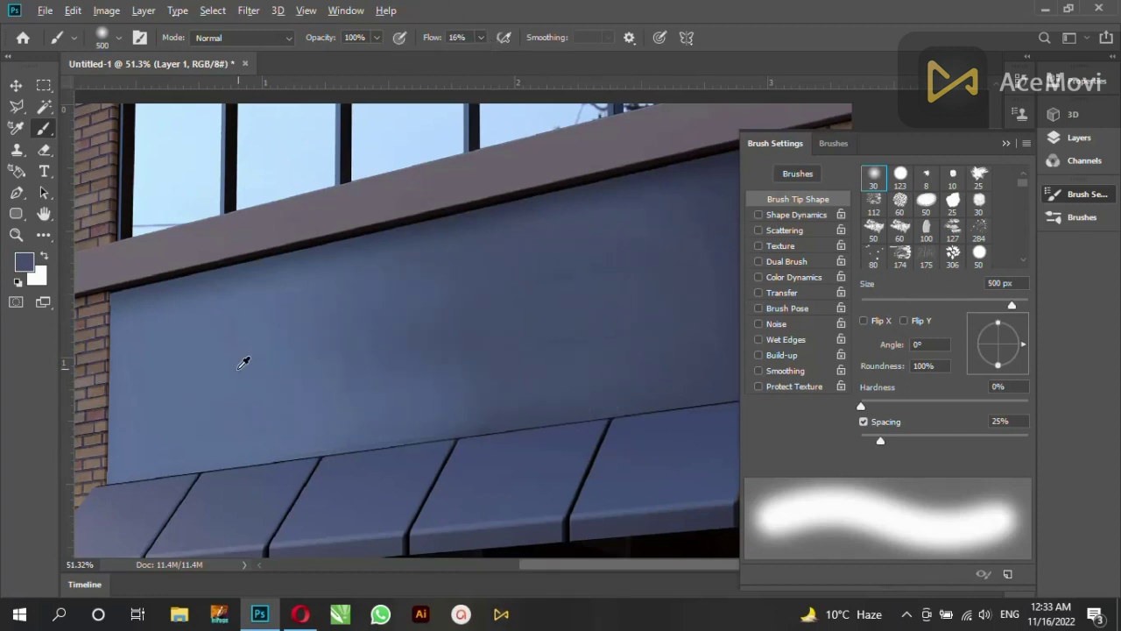
{"action": "key", "text": "z"}
{"action": "left_click", "coordinate": [477, 37]}
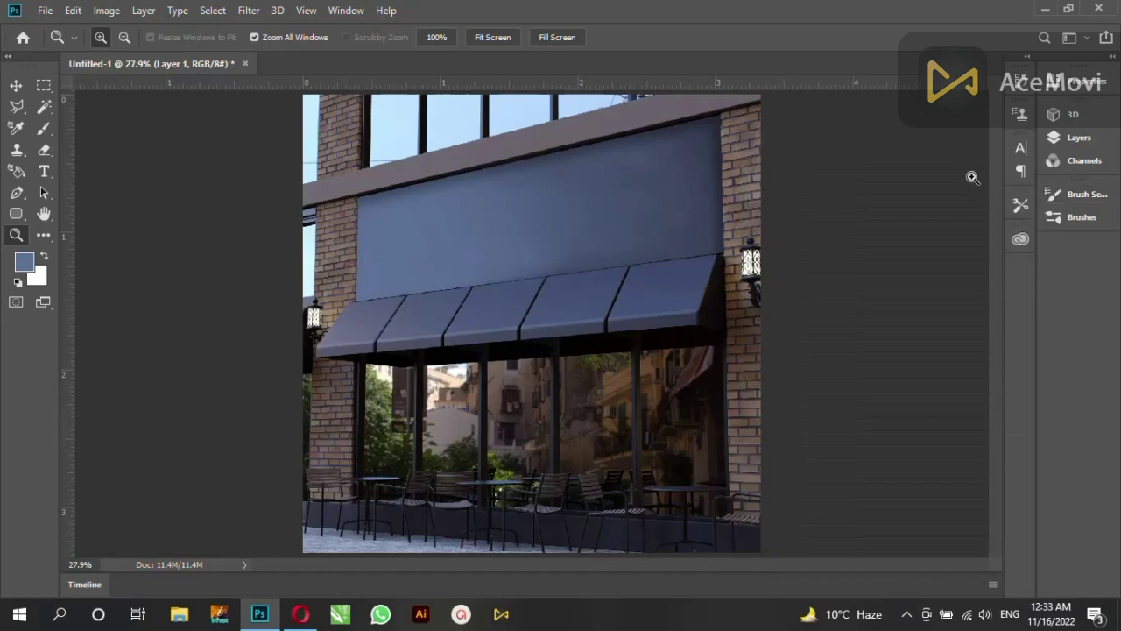
Open the Untitled-1.ai logo file from the desktop SALON folder
{"action": "left_click", "coordinate": [45, 10]}
{"action": "left_click", "coordinate": [55, 45]}
{"action": "left_click", "coordinate": [70, 128]}
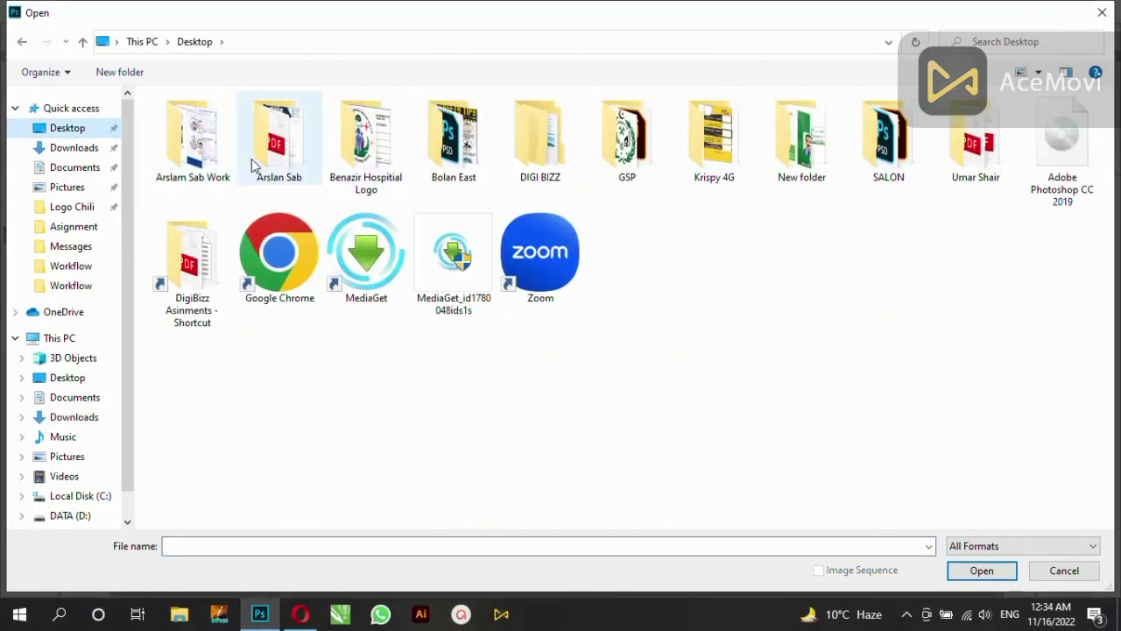
{"action": "double_click", "coordinate": [192, 263]}
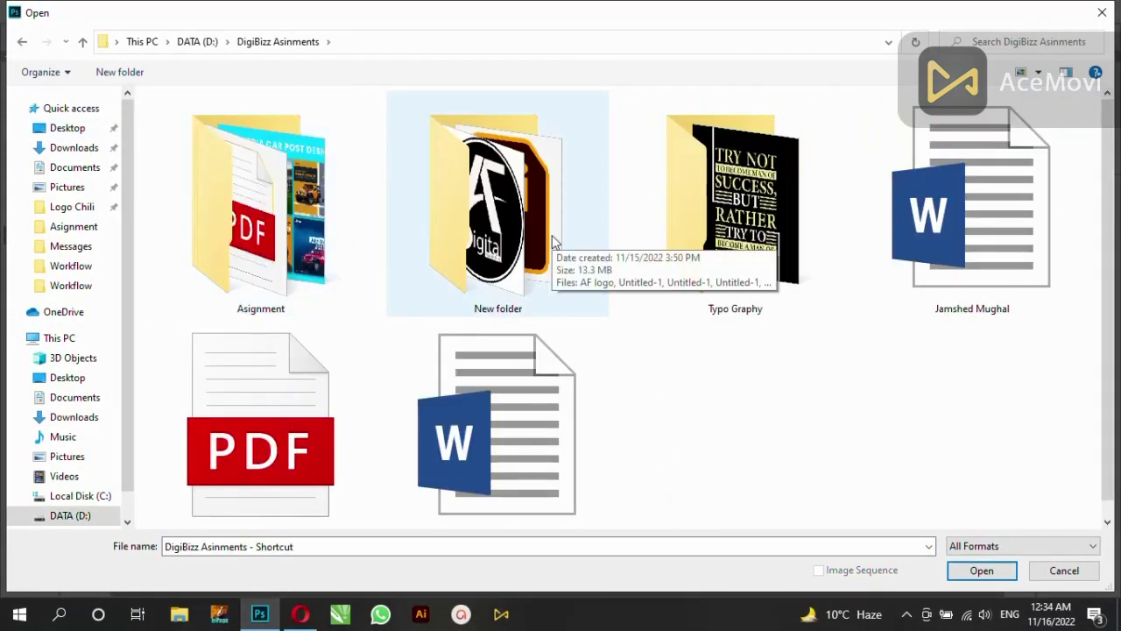
{"action": "left_click", "coordinate": [83, 42]}
{"action": "left_click", "coordinate": [68, 128]}
{"action": "double_click", "coordinate": [886, 131]}
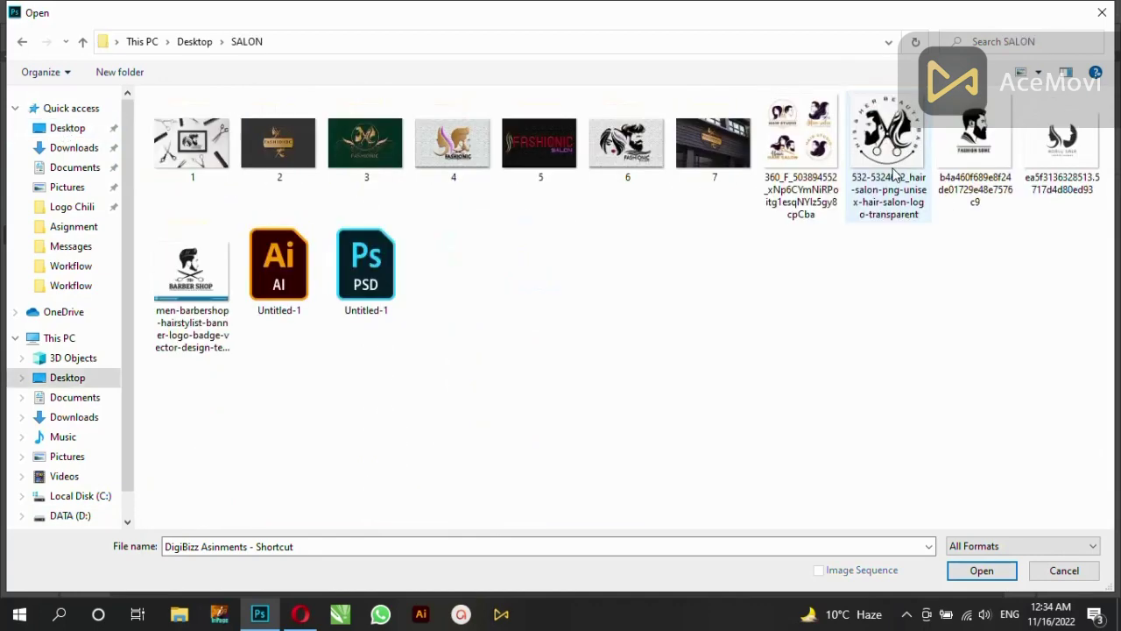
{"action": "double_click", "coordinate": [301, 283]}
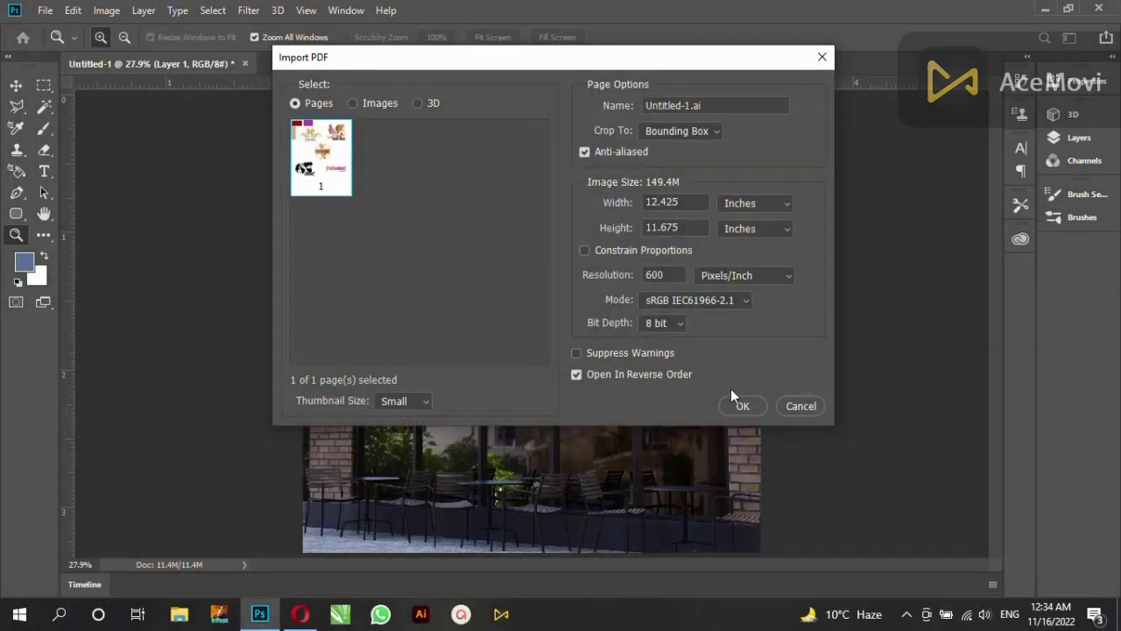
Import the logo file and marquee-select the gold logo with its text
{"action": "left_click", "coordinate": [741, 406]}
{"action": "key", "text": "ctrl+plus"}
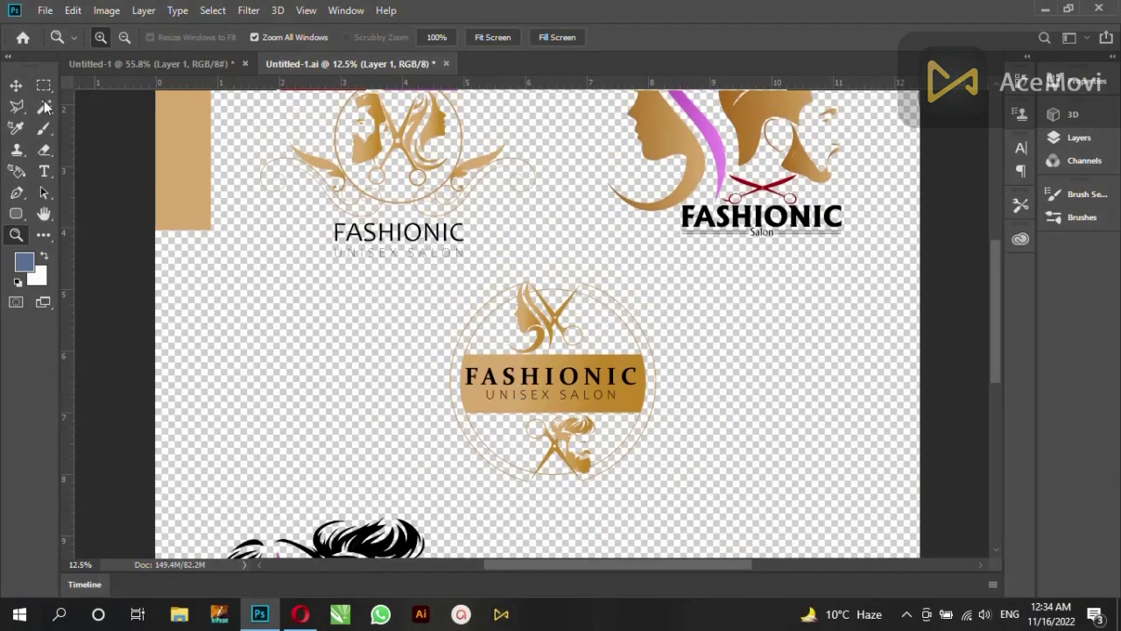
{"action": "key", "text": "v"}
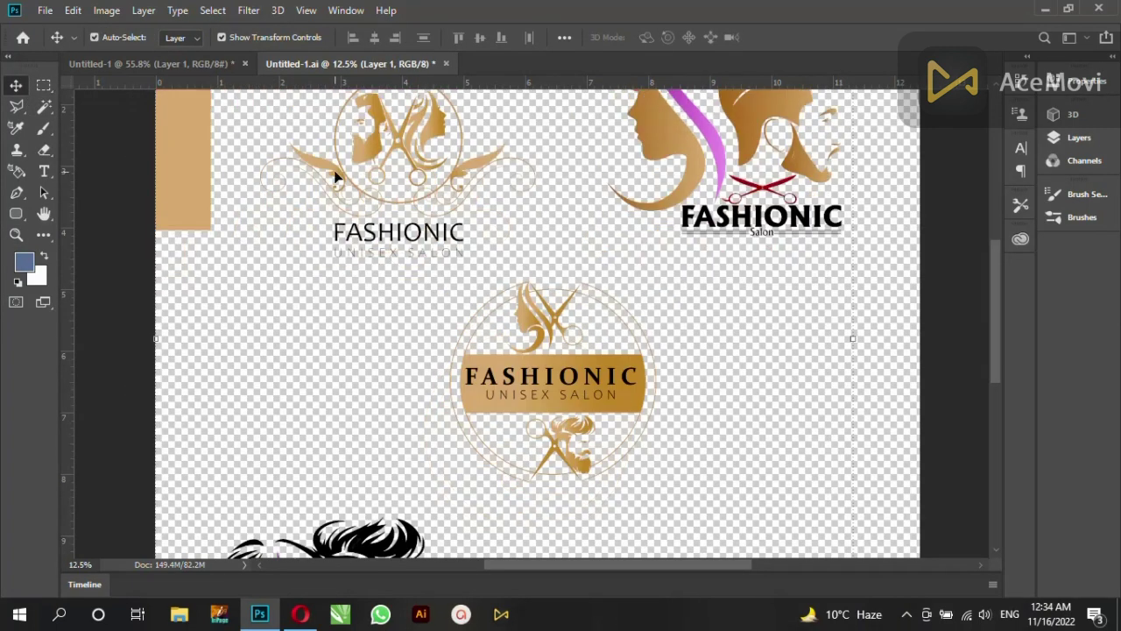
{"action": "scroll", "coordinate": [336, 178], "scroll_direction": "up", "scroll_amount": 2}
{"action": "key", "text": "m"}
{"action": "left_click_drag", "start_coordinate": [471, 295], "coordinate": [251, 358]}
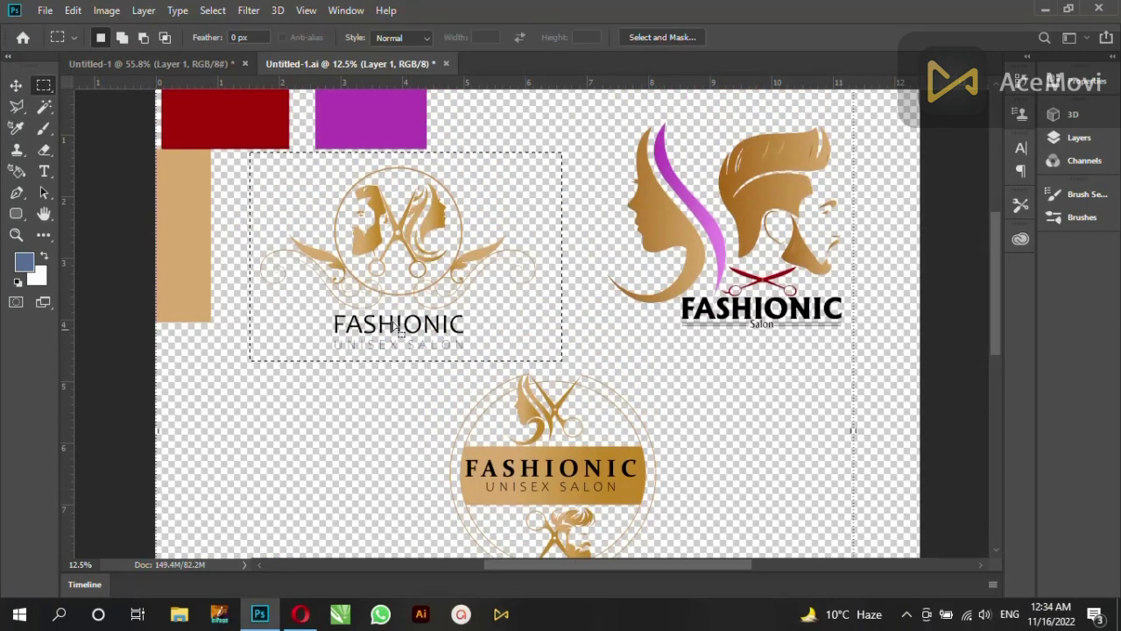
Paste the logo into the storefront, shrink it, and move it up onto the sign board
{"action": "left_click", "coordinate": [202, 65]}
{"action": "key", "text": "ctrl+v"}
{"action": "key", "text": "ctrl+0"}
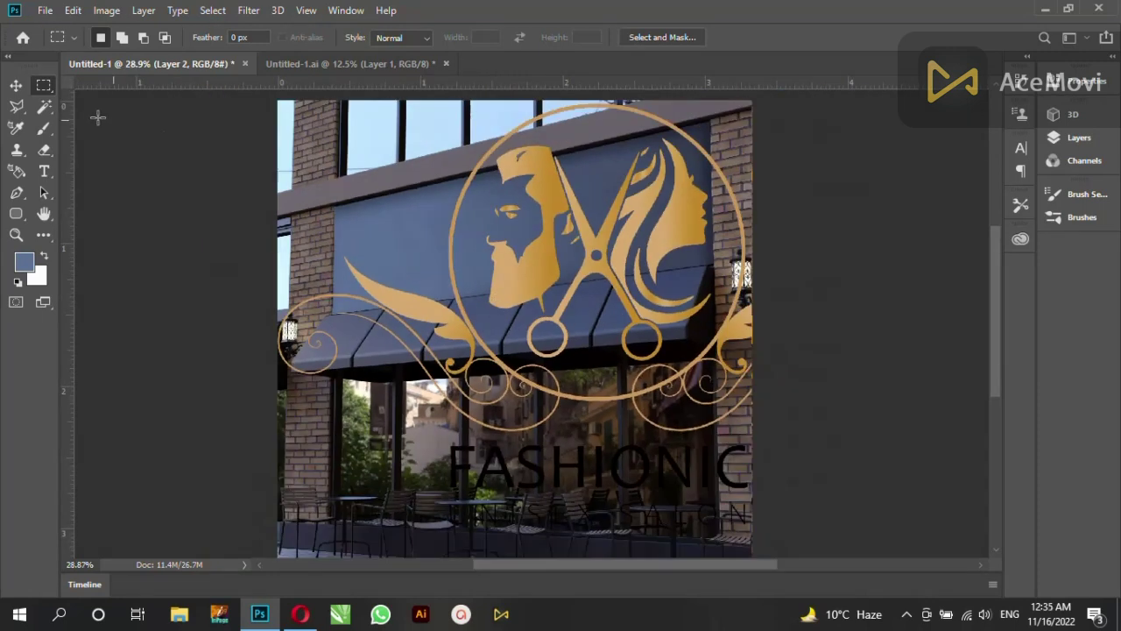
{"action": "key", "text": "v"}
{"action": "left_click_drag", "start_coordinate": [840, 140], "coordinate": [775, 164]}
{"action": "key", "text": "Return"}
{"action": "left_click_drag", "start_coordinate": [665, 219], "coordinate": [556, 136]}
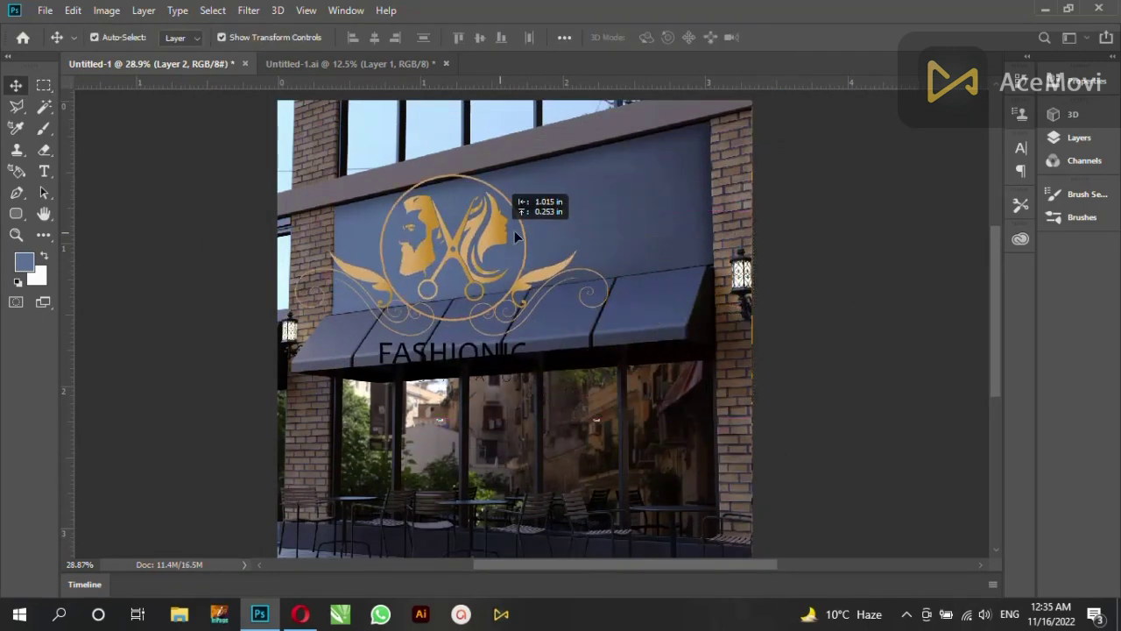
Marquee-select the FASHIONIC UNISEX SALON text within the pasted logo
{"action": "left_click", "coordinate": [49, 88]}
{"action": "scroll", "coordinate": [491, 287], "scroll_direction": "up", "scroll_amount": 3}
{"action": "left_click_drag", "start_coordinate": [550, 313], "coordinate": [632, 336]}
{"action": "left_click", "coordinate": [1072, 137]}
Cut the salon wording to Layer 3, give it a white Color Overlay, and move it under the emblem
{"action": "left_click", "coordinate": [878, 218], "text": "ctrl"}
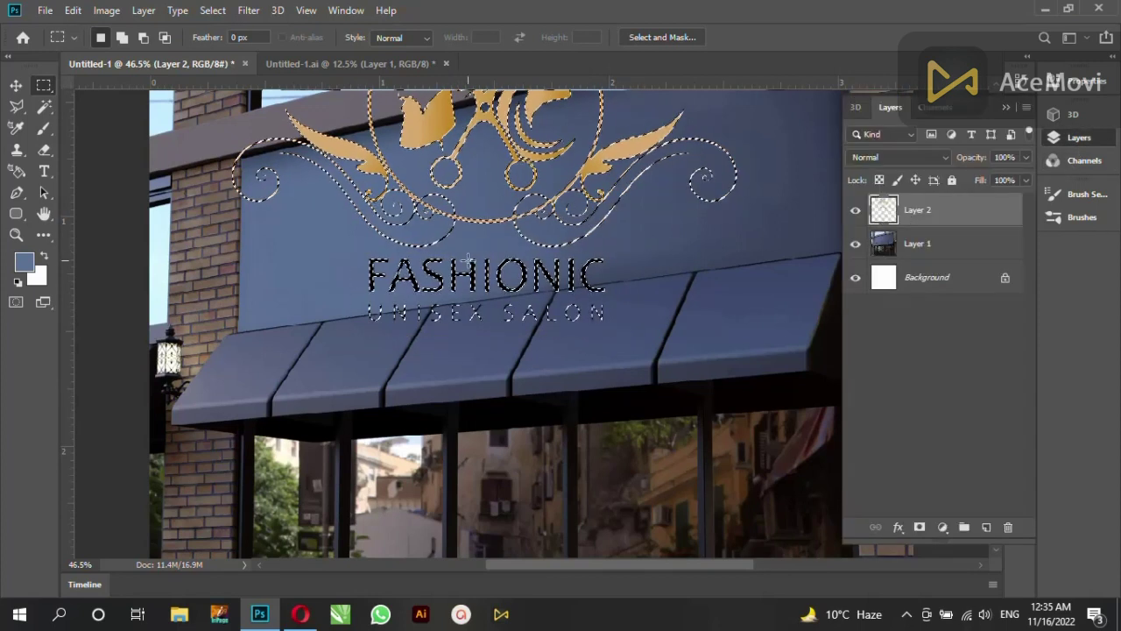
{"action": "left_click", "coordinate": [362, 255]}
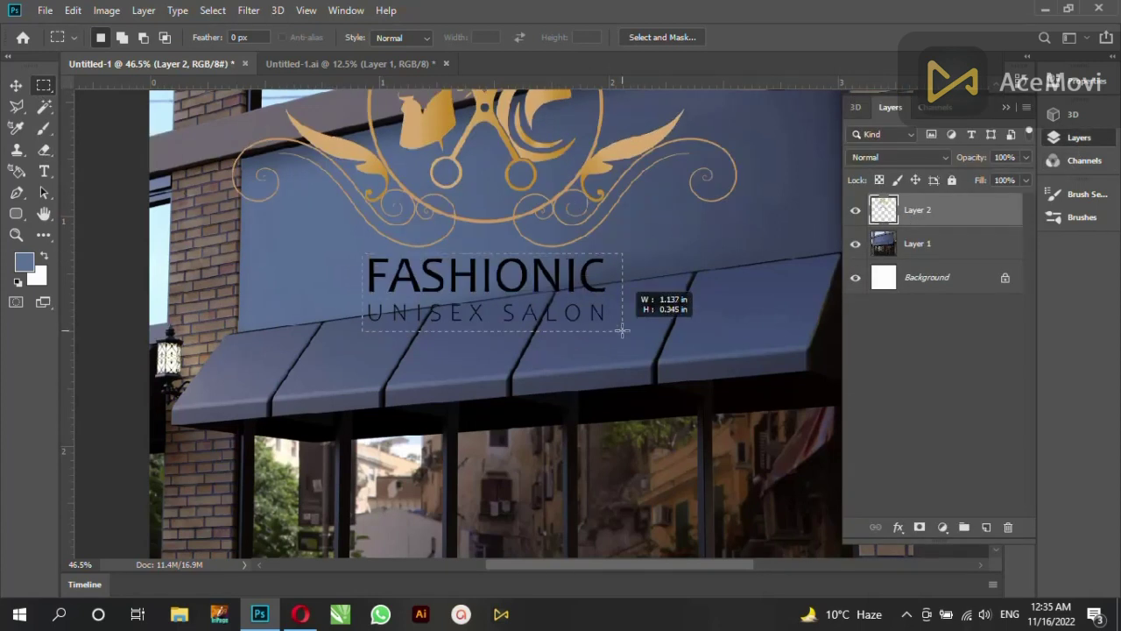
{"action": "left_click_drag", "start_coordinate": [578, 298], "coordinate": [622, 333]}
{"action": "double_click", "coordinate": [968, 222]}
{"action": "left_click", "coordinate": [726, 330]}
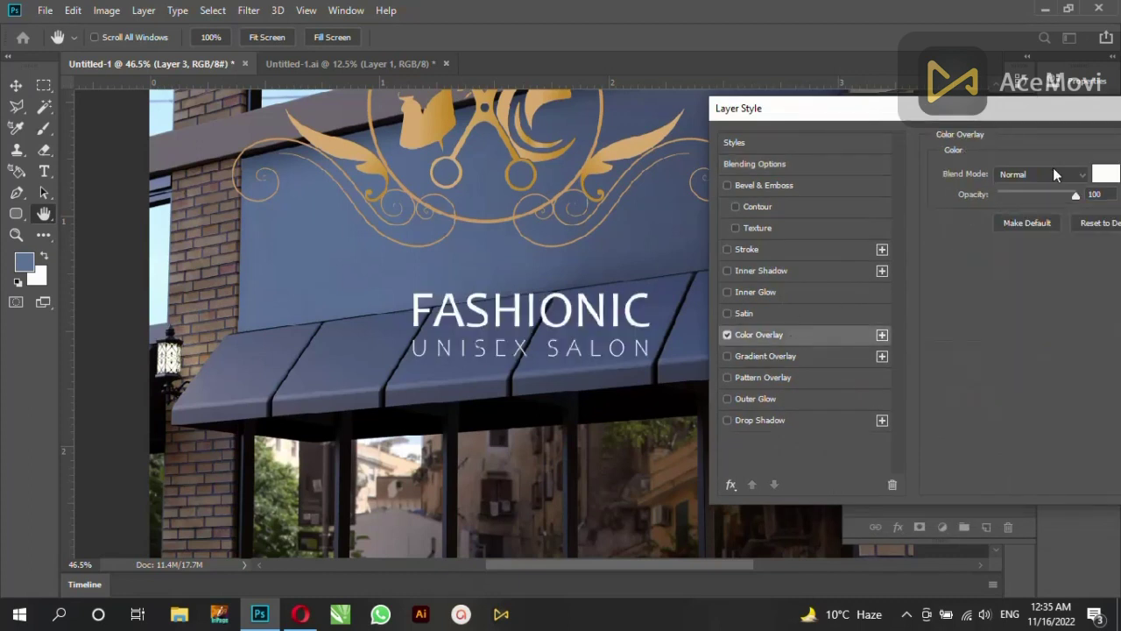
{"action": "left_click", "coordinate": [946, 233]}
{"action": "left_click", "coordinate": [24, 91]}
{"action": "left_click_drag", "start_coordinate": [538, 324], "coordinate": [480, 293]}
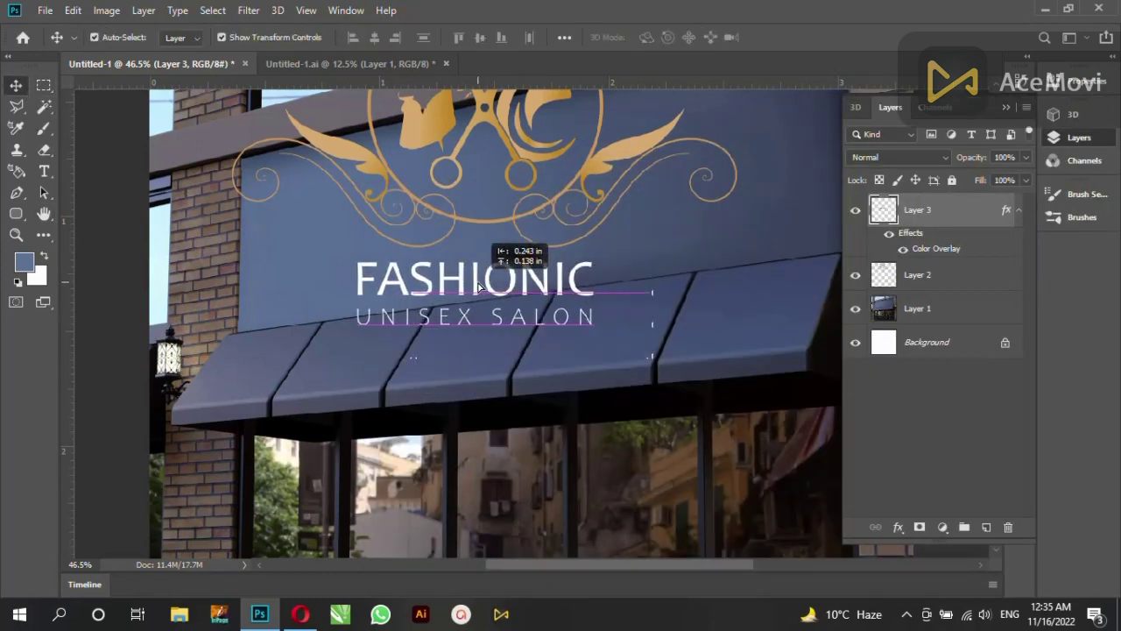
Centre the white text under the emblem and merge both layers into one
{"action": "left_click", "coordinate": [601, 152]}
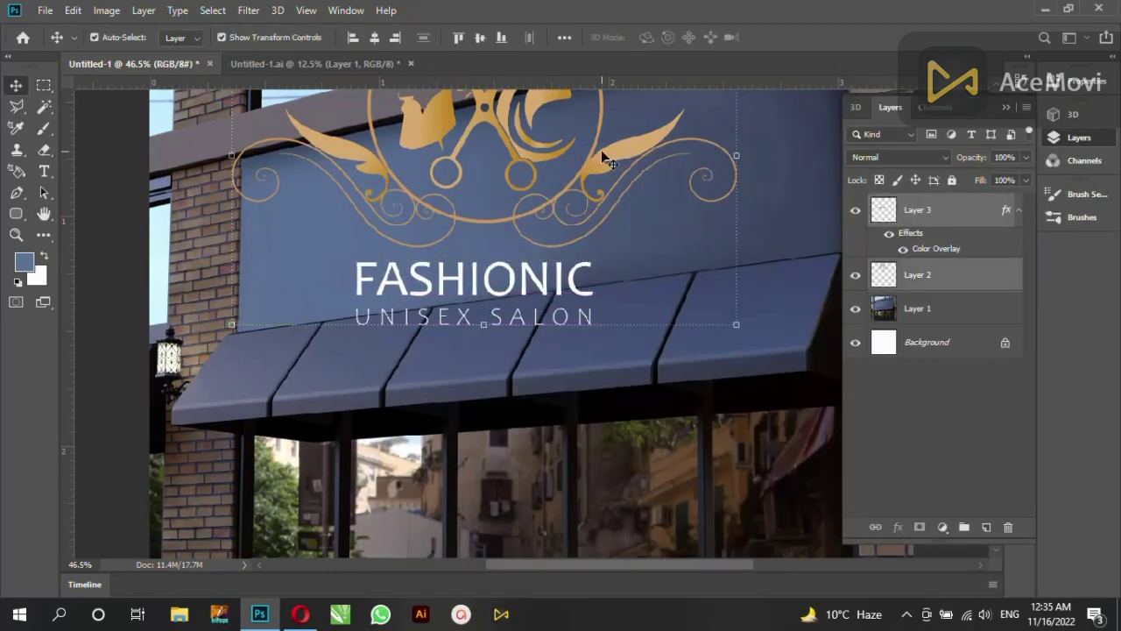
{"action": "left_click_drag", "start_coordinate": [480, 278], "coordinate": [526, 289]}
{"action": "left_click", "coordinate": [515, 147], "text": "shift"}
{"action": "key", "text": "ctrl+e"}
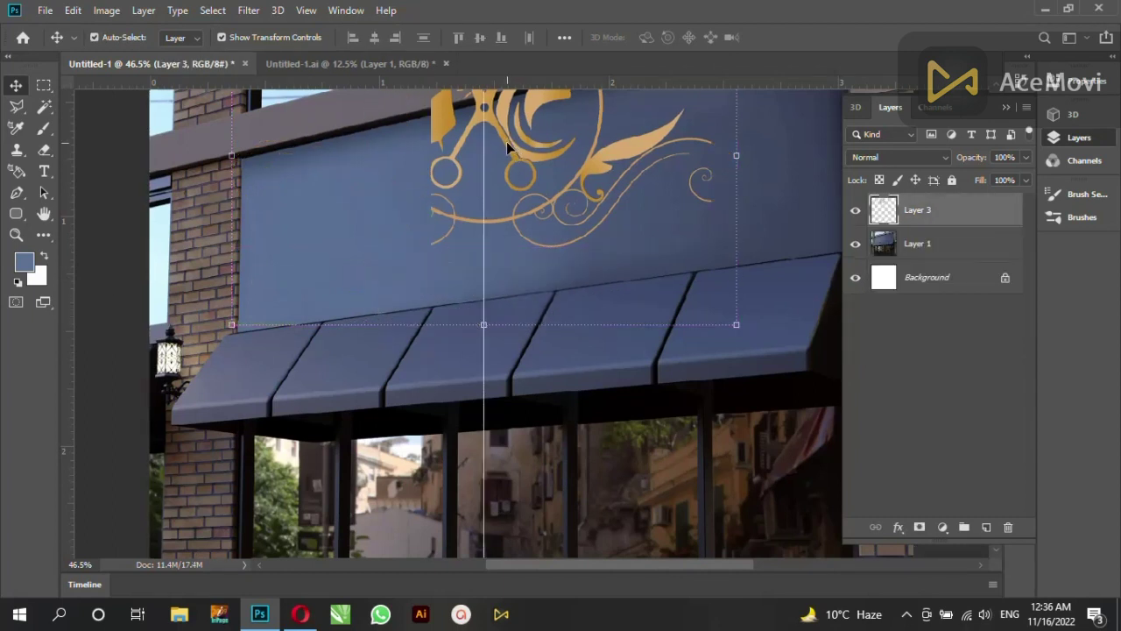
Scale the merged logo down and centre it on the sign board
{"action": "left_click", "coordinate": [483, 179], "text": "alt"}
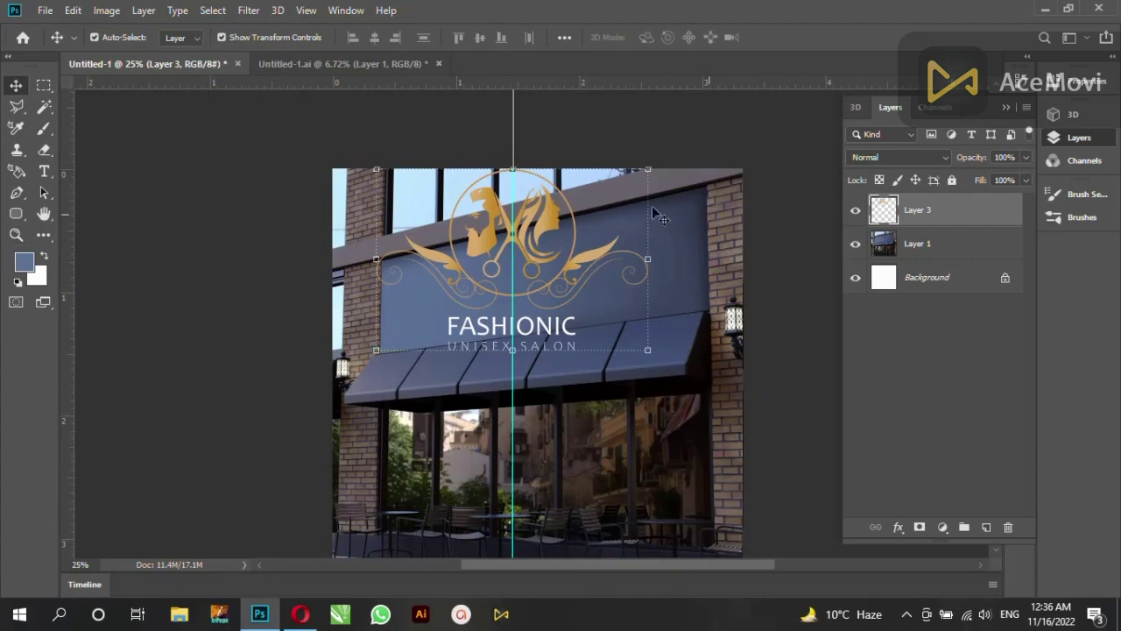
{"action": "key", "text": "ctrl+t"}
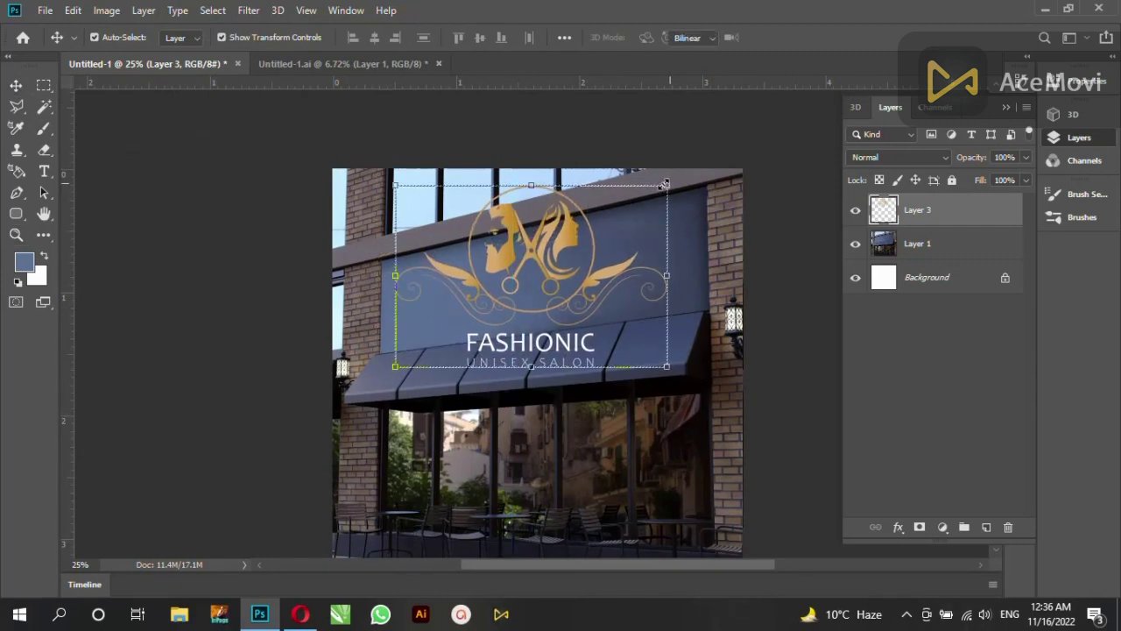
{"action": "mouse_move", "coordinate": [667, 187]}
{"action": "left_mouse_down"}
{"action": "mouse_move", "coordinate": [613, 196]}
{"action": "mouse_move", "coordinate": [597, 229]}
{"action": "left_mouse_up"}
{"action": "key", "text": "Return"}
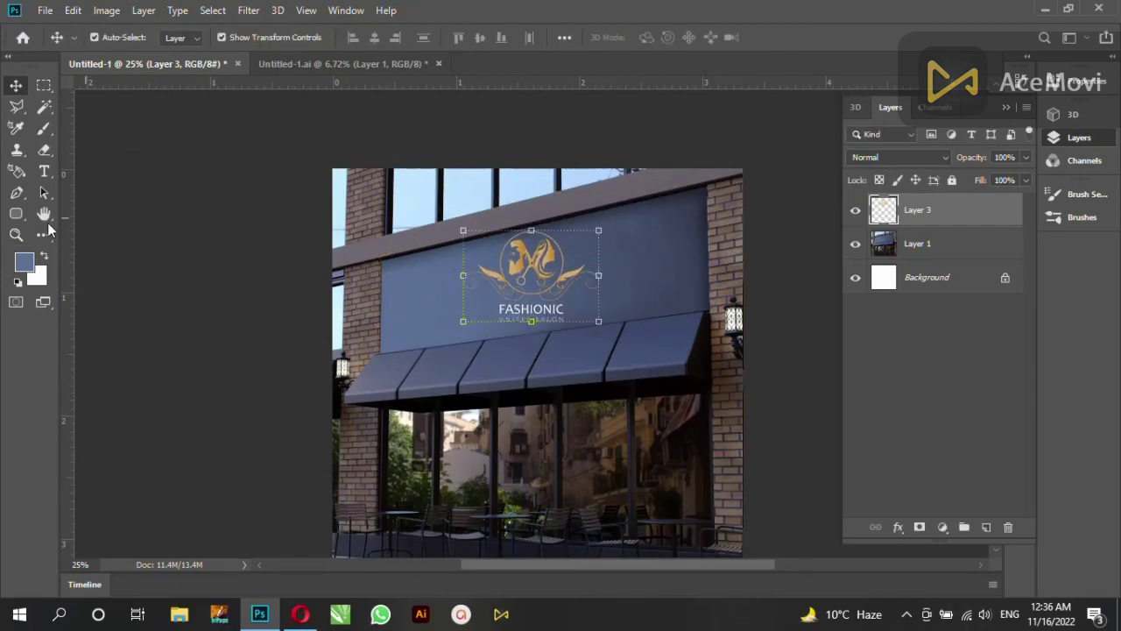
{"action": "left_click", "coordinate": [598, 321], "text": "ctrl"}
{"action": "left_click", "coordinate": [666, 368], "text": "ctrl"}
{"action": "left_click", "coordinate": [705, 403], "text": "ctrl"}
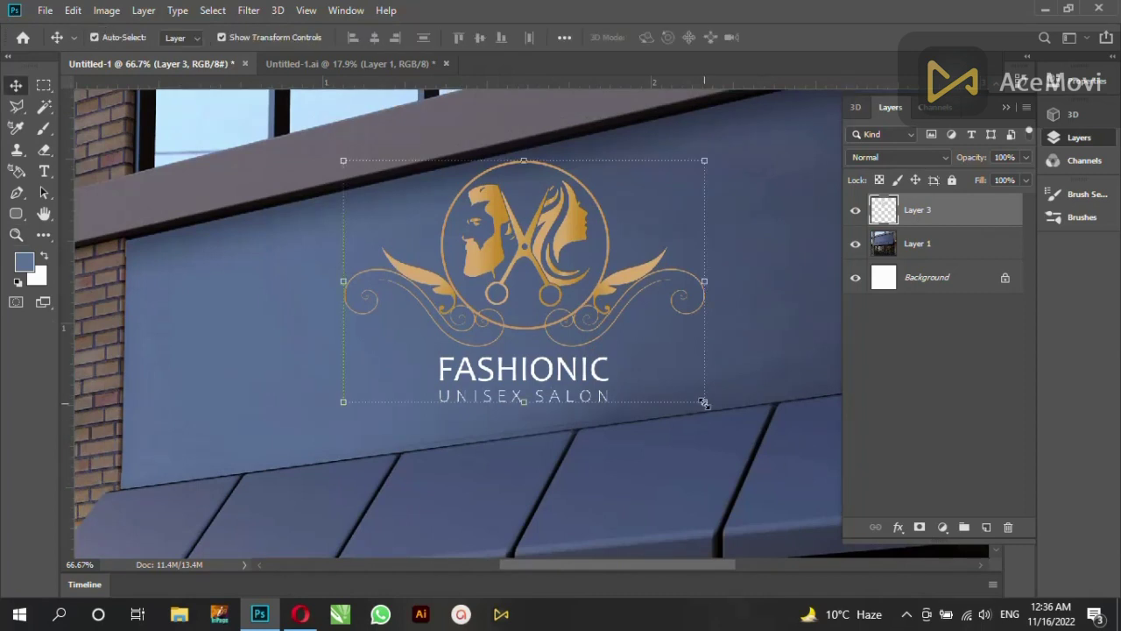
{"action": "left_click_drag", "start_coordinate": [703, 403], "coordinate": [463, 429]}
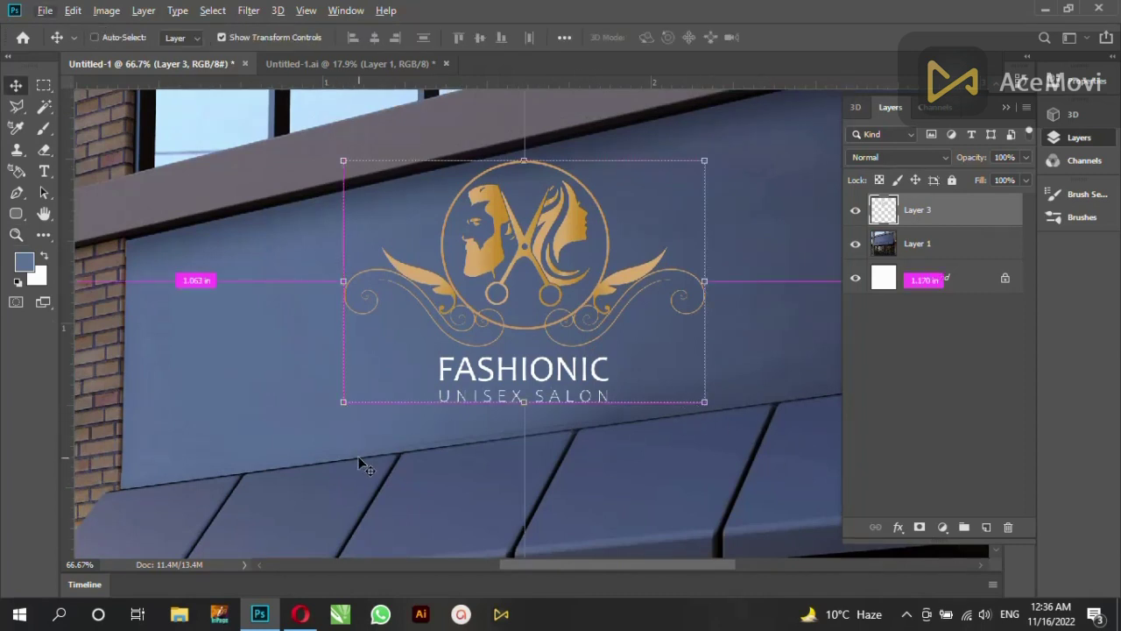
Skew the logo's corners to follow the sign board's slant and commit the transform
{"action": "key", "text": "ctrl+t"}
{"action": "left_click_drag", "start_coordinate": [343, 401], "coordinate": [343, 459]}
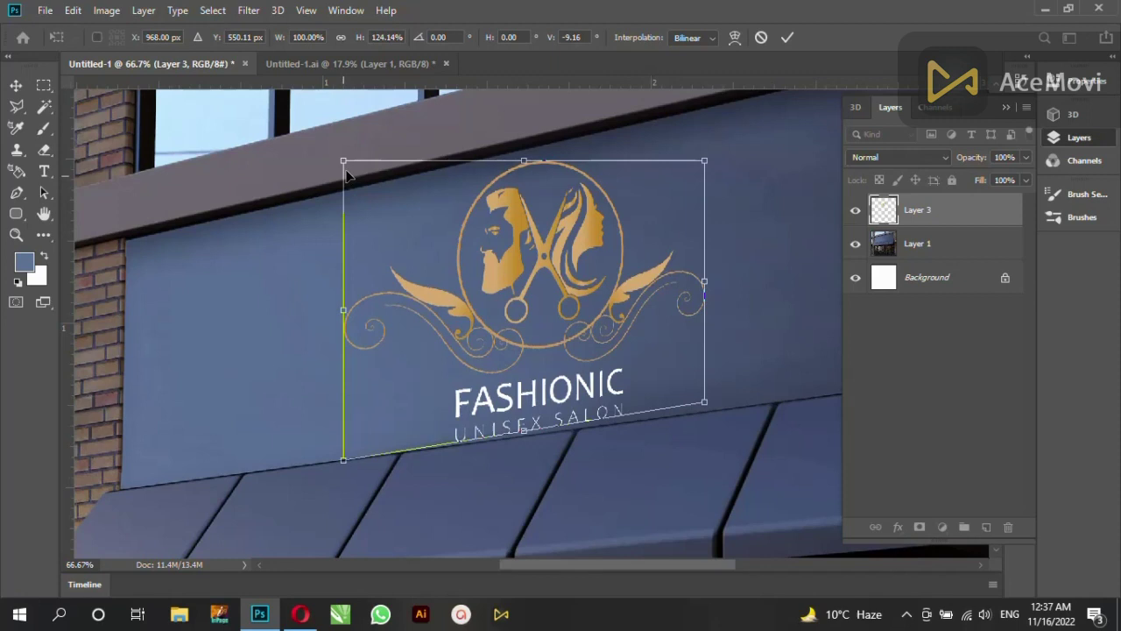
{"action": "mouse_move", "coordinate": [512, 87]}
{"action": "left_mouse_down"}
{"action": "mouse_move", "coordinate": [348, 165]}
{"action": "mouse_move", "coordinate": [346, 229]}
{"action": "left_mouse_up"}
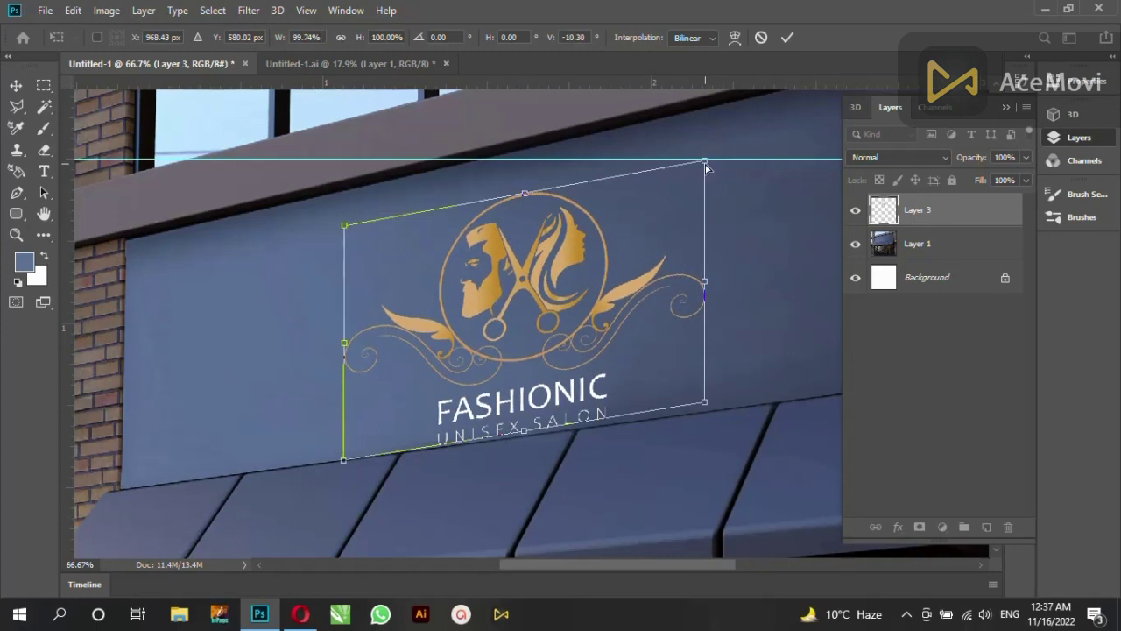
{"action": "left_click_drag", "start_coordinate": [705, 163], "coordinate": [688, 162]}
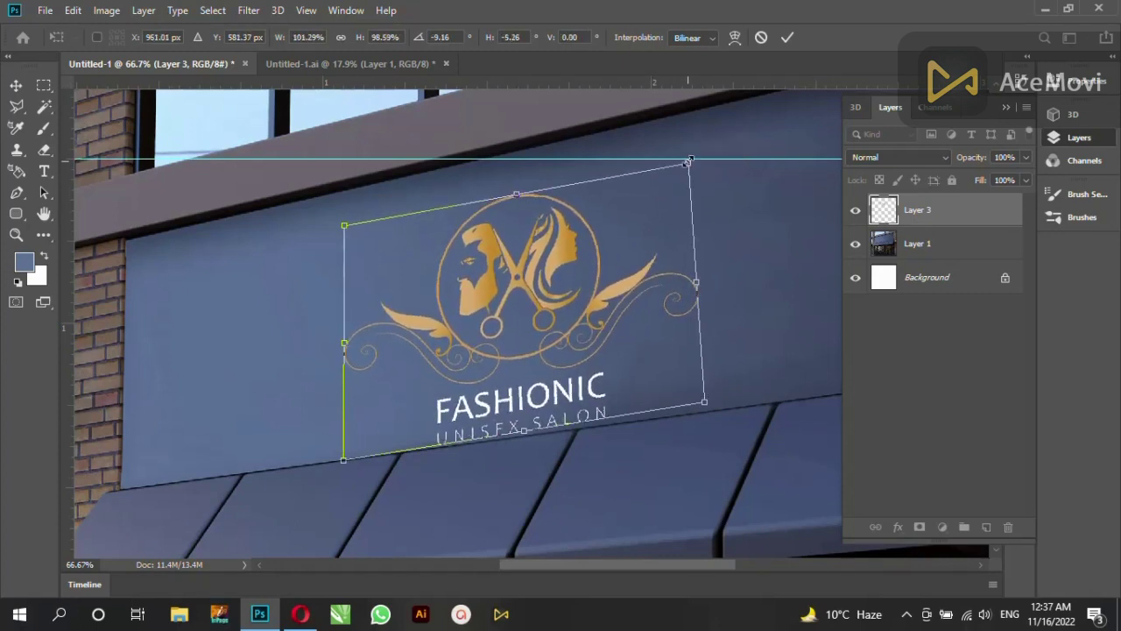
{"action": "key", "text": "Escape"}
{"action": "key", "text": "ctrl+t"}
{"action": "scroll", "coordinate": [689, 162], "scroll_direction": "down", "scroll_amount": 3}
{"action": "left_click_drag", "start_coordinate": [686, 326], "coordinate": [685, 329]}
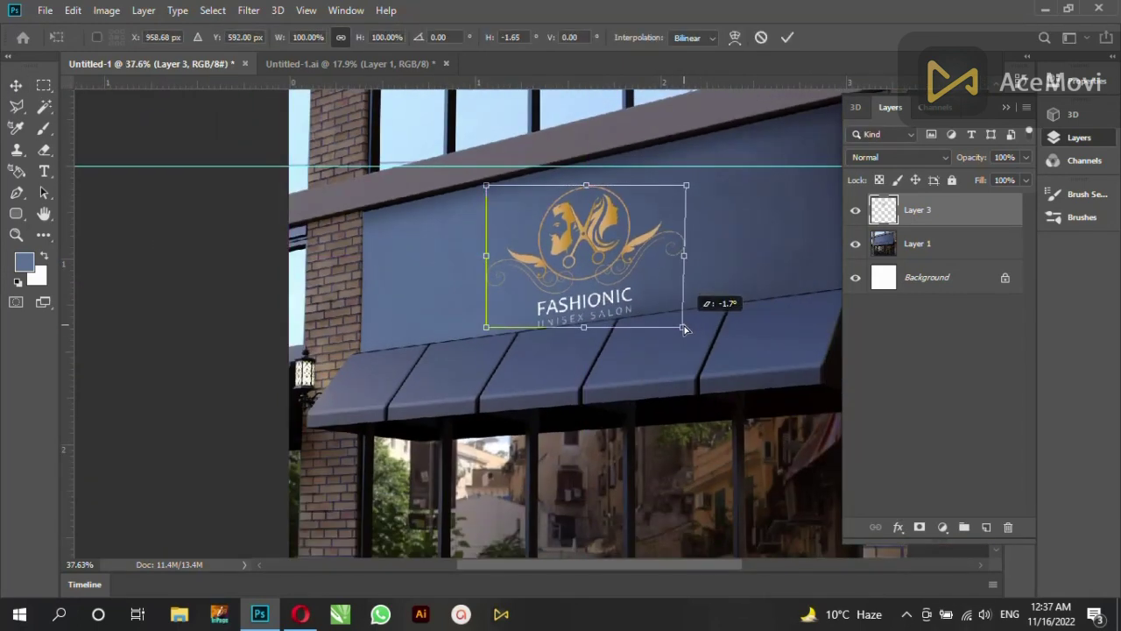
{"action": "left_click_drag", "start_coordinate": [486, 186], "coordinate": [487, 193]}
{"action": "left_click_drag", "start_coordinate": [686, 185], "coordinate": [684, 170]}
{"action": "key", "text": "Return"}
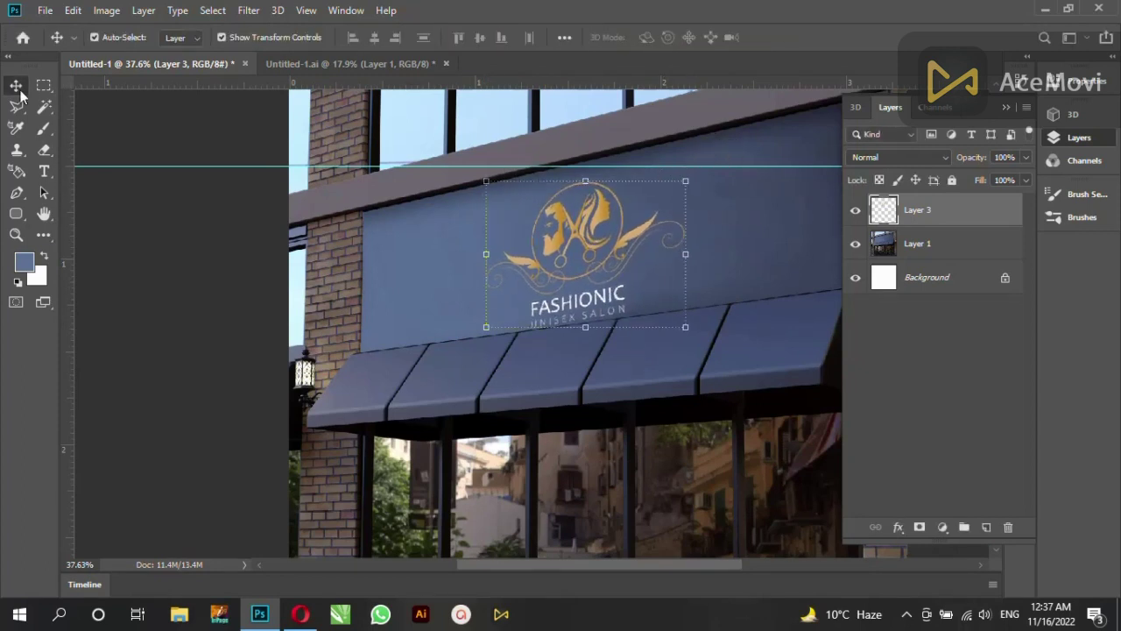
Refine the logo's perspective by adjusting all four corners to match the board
{"action": "left_click", "coordinate": [716, 217]}
{"action": "left_click", "coordinate": [602, 223]}
{"action": "key", "text": "ctrl+t"}
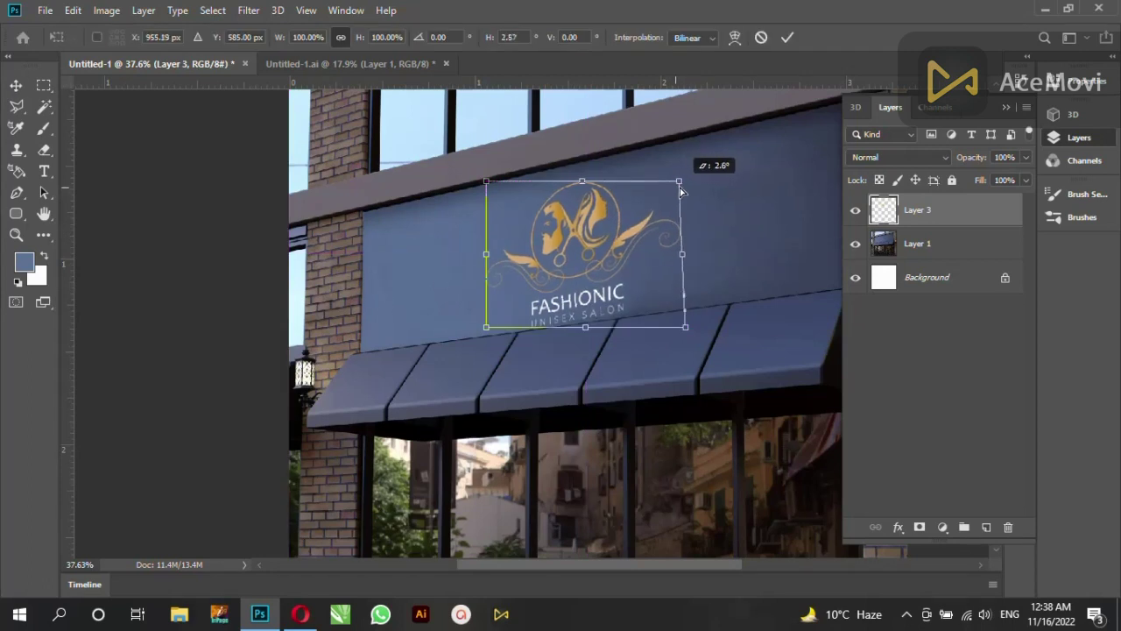
{"action": "left_click_drag", "start_coordinate": [487, 185], "coordinate": [492, 192]}
{"action": "left_click_drag", "start_coordinate": [682, 181], "coordinate": [688, 181]}
{"action": "left_click_drag", "start_coordinate": [683, 325], "coordinate": [660, 326]}
{"action": "left_click_drag", "start_coordinate": [488, 326], "coordinate": [513, 327]}
{"action": "left_click_drag", "start_coordinate": [684, 184], "coordinate": [689, 175]}
{"action": "key", "text": "Return"}
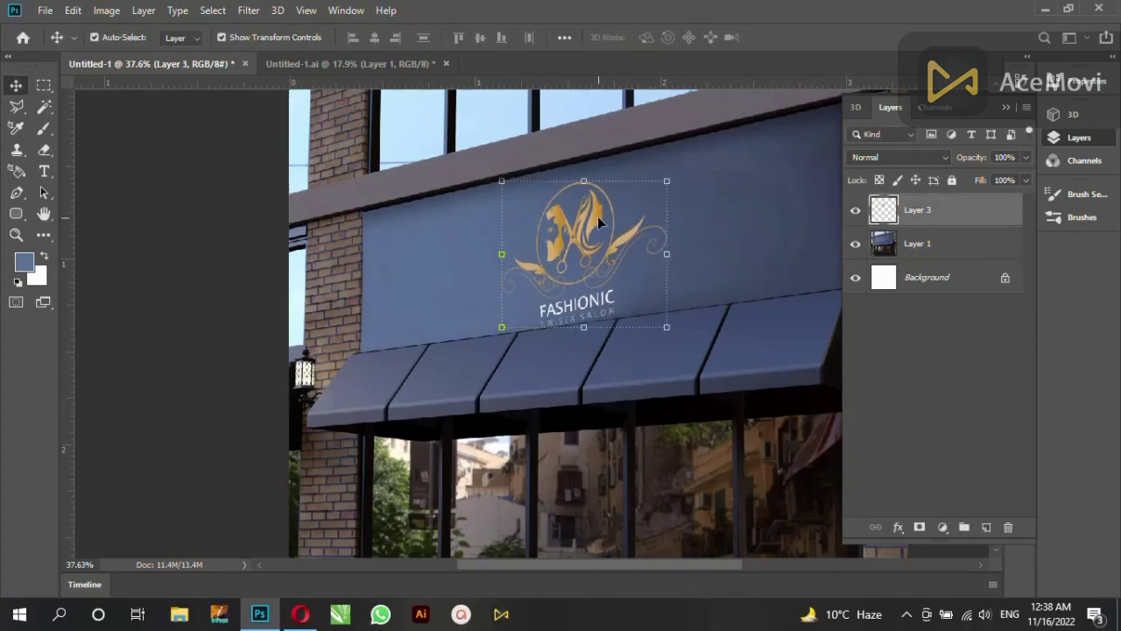
Add a drop shadow to the logo layer with reduced spread and a gold colour
{"action": "left_click", "coordinate": [694, 231]}
{"action": "left_click", "coordinate": [924, 215]}
{"action": "double_click", "coordinate": [925, 219]}
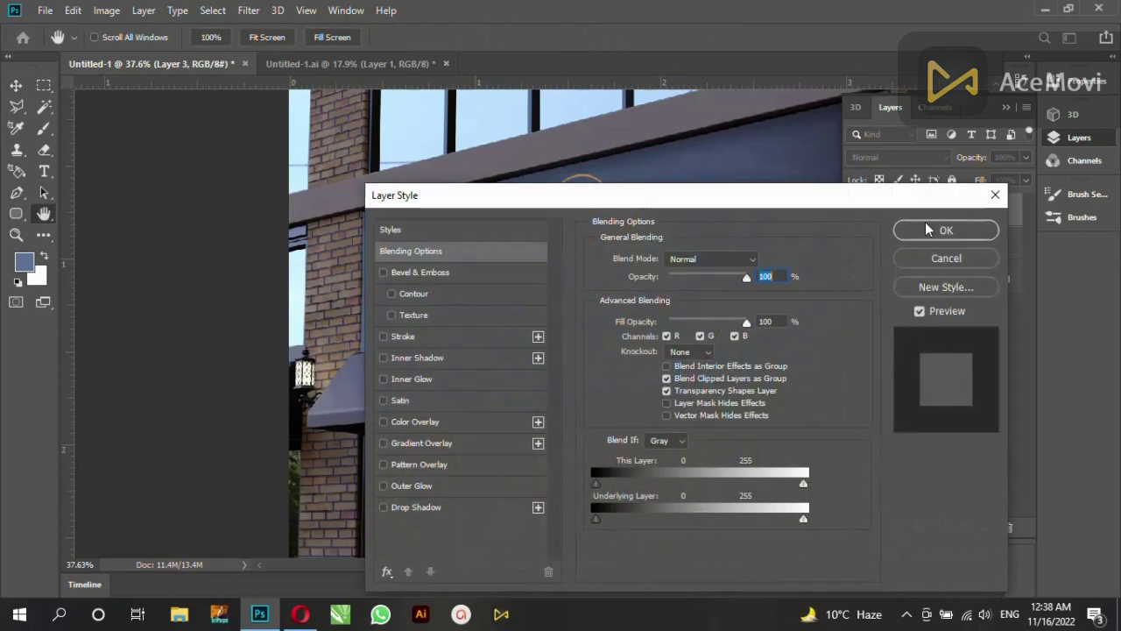
{"action": "left_click", "coordinate": [686, 404]}
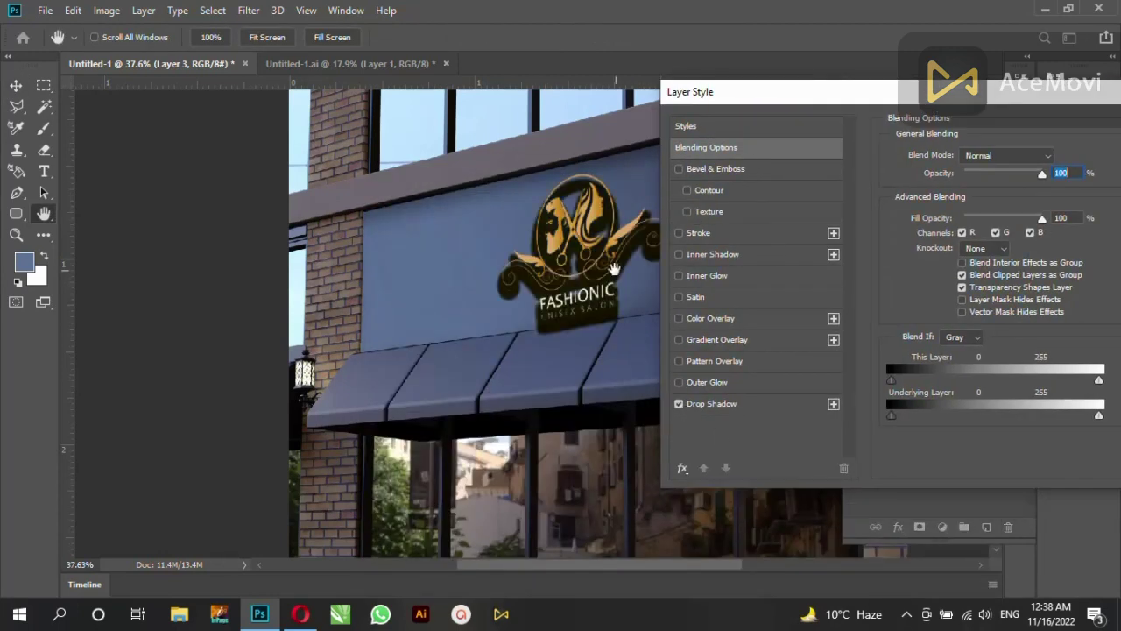
{"action": "left_click_drag", "start_coordinate": [999, 247], "coordinate": [978, 247]}
{"action": "left_click", "coordinate": [1057, 157]}
{"action": "left_click", "coordinate": [815, 275]}
{"action": "left_click", "coordinate": [859, 303]}
Change the drop shadow to Normal blend, shorter distance, and a dark brown colour
{"action": "left_click", "coordinate": [1058, 225]}
{"action": "left_click", "coordinate": [993, 158]}
{"action": "left_click", "coordinate": [963, 167]}
{"action": "mouse_move", "coordinate": [977, 247]}
{"action": "left_mouse_down"}
{"action": "mouse_move", "coordinate": [950, 248]}
{"action": "mouse_move", "coordinate": [966, 229]}
{"action": "mouse_move", "coordinate": [956, 265]}
{"action": "mouse_move", "coordinate": [951, 229]}
{"action": "mouse_move", "coordinate": [949, 247]}
{"action": "mouse_move", "coordinate": [956, 230]}
{"action": "mouse_move", "coordinate": [959, 247]}
{"action": "mouse_move", "coordinate": [956, 229]}
{"action": "mouse_move", "coordinate": [964, 260]}
{"action": "mouse_move", "coordinate": [956, 265]}
{"action": "left_mouse_up"}
{"action": "left_click", "coordinate": [1057, 157]}
{"action": "left_click", "coordinate": [885, 370]}
{"action": "left_click", "coordinate": [1058, 226]}
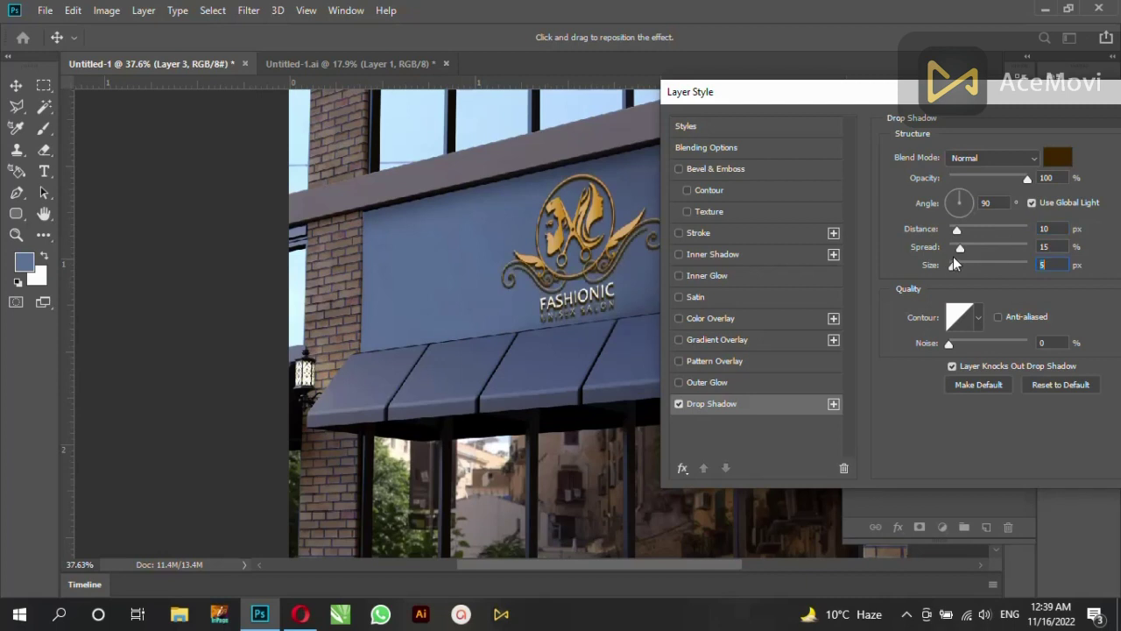
Add an Inner Bevel, Chisel Hard bevel and emboss at size 4 and apply the styles
{"action": "left_click", "coordinate": [678, 168]}
{"action": "left_click_drag", "start_coordinate": [964, 225], "coordinate": [957, 225]}
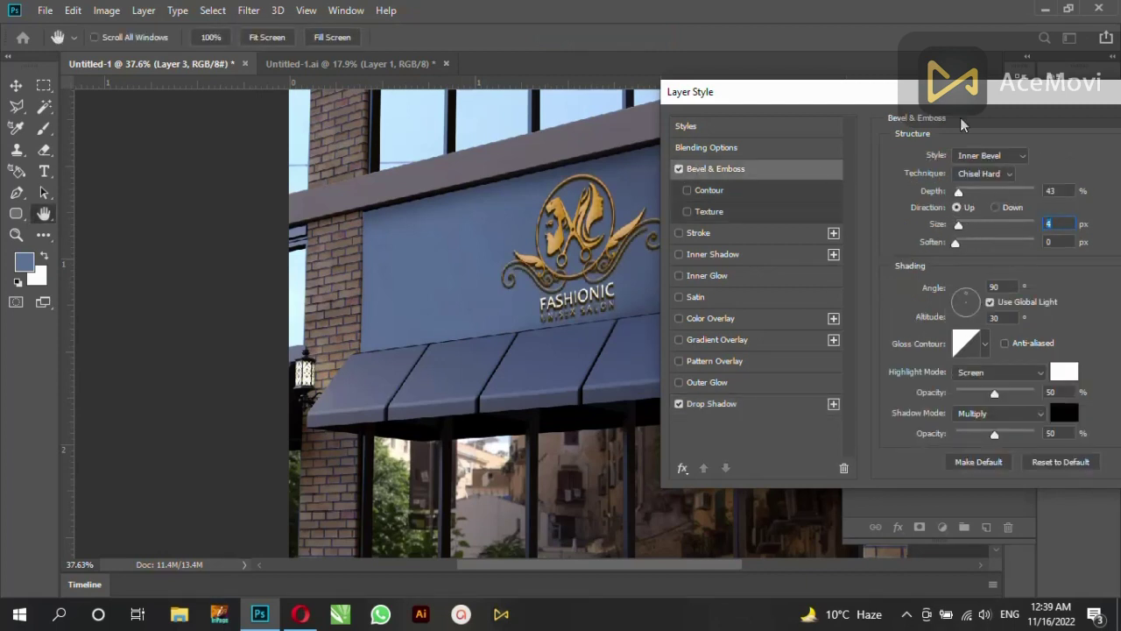
{"action": "left_click_drag", "start_coordinate": [771, 91], "coordinate": [488, 112]}
{"action": "left_click", "coordinate": [967, 147]}
Zoom in on the logo and select the logo layer
{"action": "key", "text": "z"}
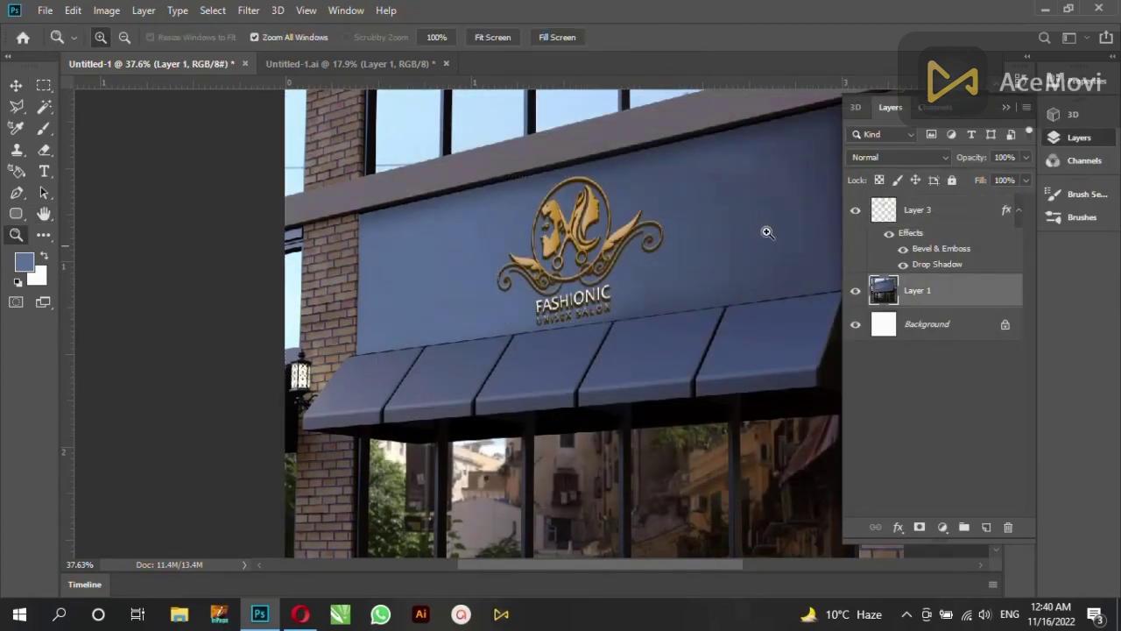
{"action": "left_click", "coordinate": [693, 310]}
{"action": "left_click", "coordinate": [450, 216]}
{"action": "key", "text": "v"}
{"action": "left_click", "coordinate": [740, 256]}
Reopen the logo's Layer Style and set the Drop Shadow to size 1 and distance 4
{"action": "double_click", "coordinate": [957, 219]}
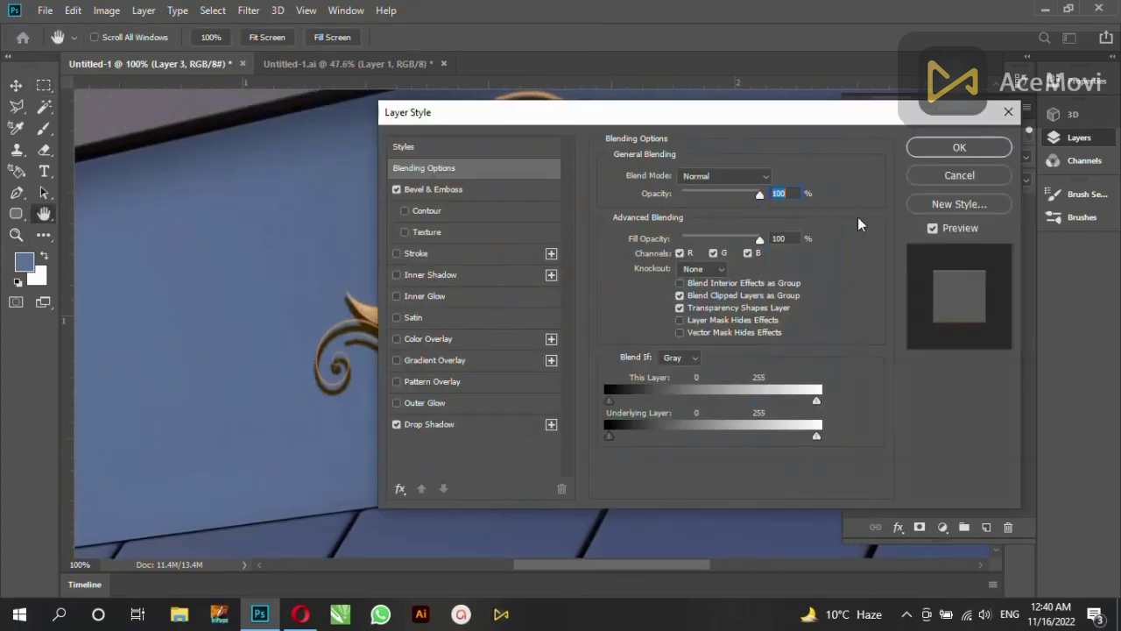
{"action": "left_click_drag", "start_coordinate": [490, 102], "coordinate": [770, 98]}
{"action": "left_click", "coordinate": [725, 175]}
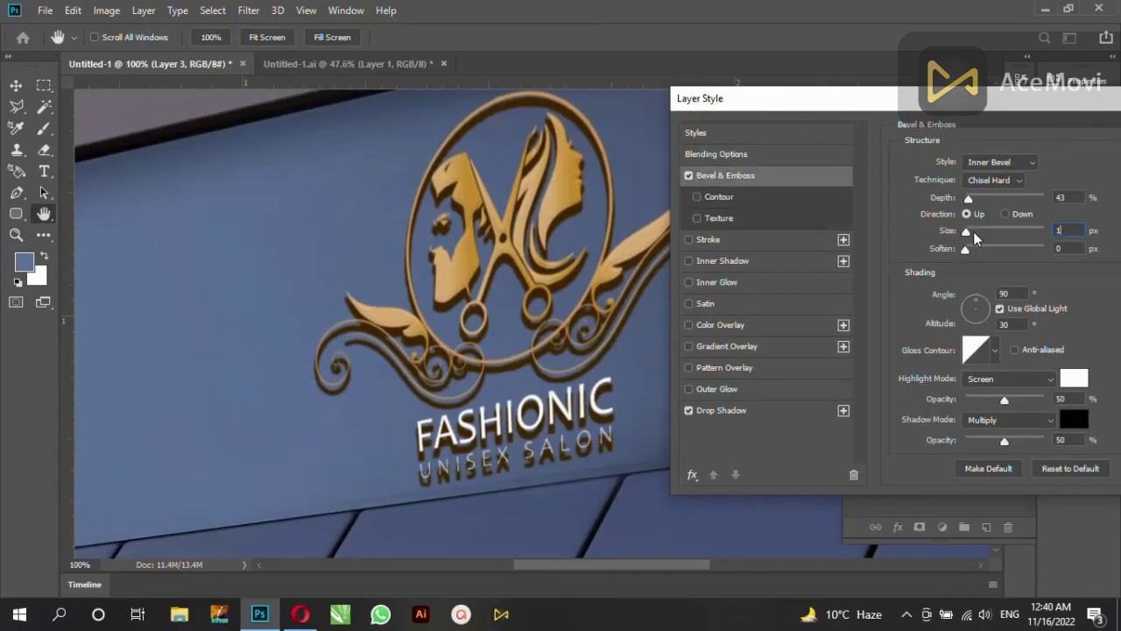
{"action": "left_click", "coordinate": [742, 408]}
{"action": "left_click_drag", "start_coordinate": [968, 254], "coordinate": [1028, 255]}
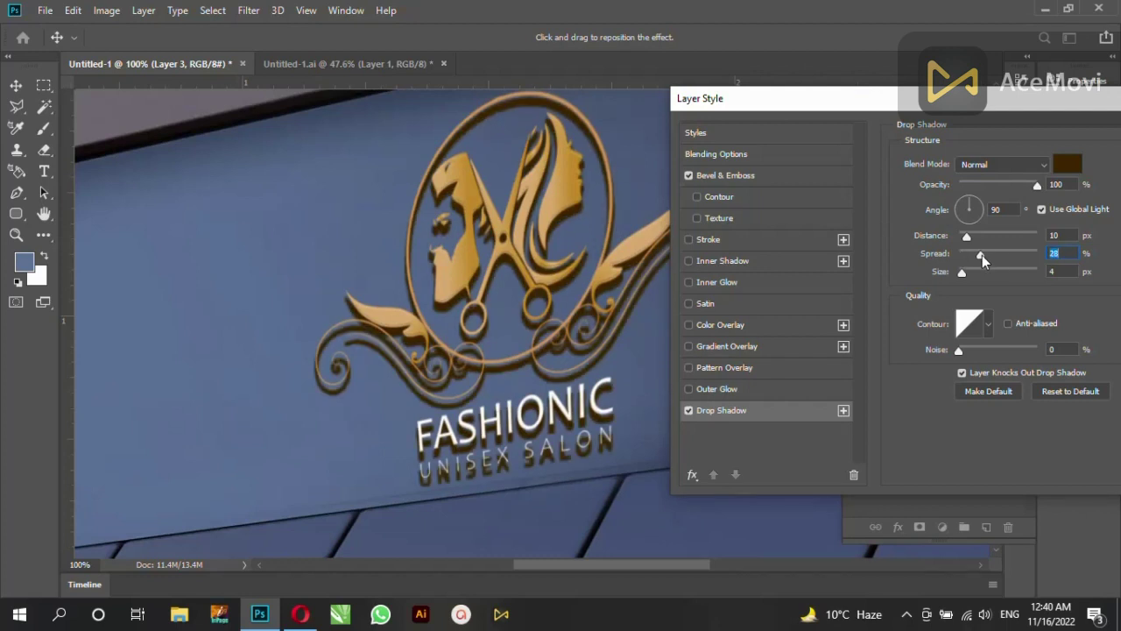
{"action": "left_click", "coordinate": [965, 237]}
{"action": "key", "text": "Down"}
{"action": "key", "text": "Down"}
{"action": "key", "text": "Down"}
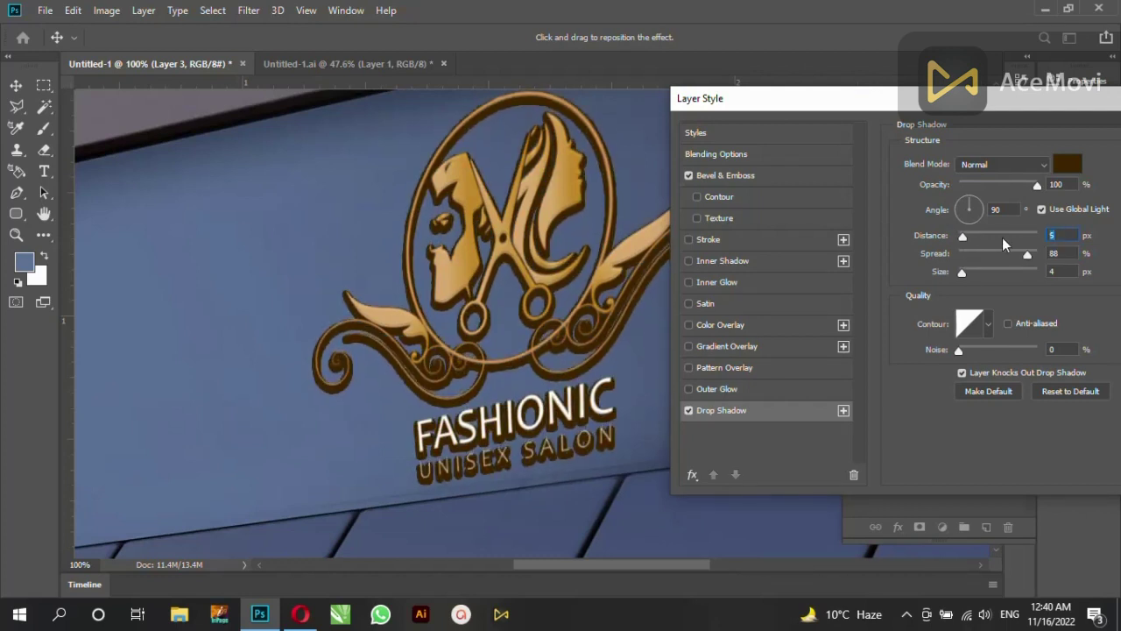
{"action": "left_click", "coordinate": [1070, 270]}
{"action": "key", "text": "Down"}
{"action": "key", "text": "Down"}
{"action": "key", "text": "Down"}
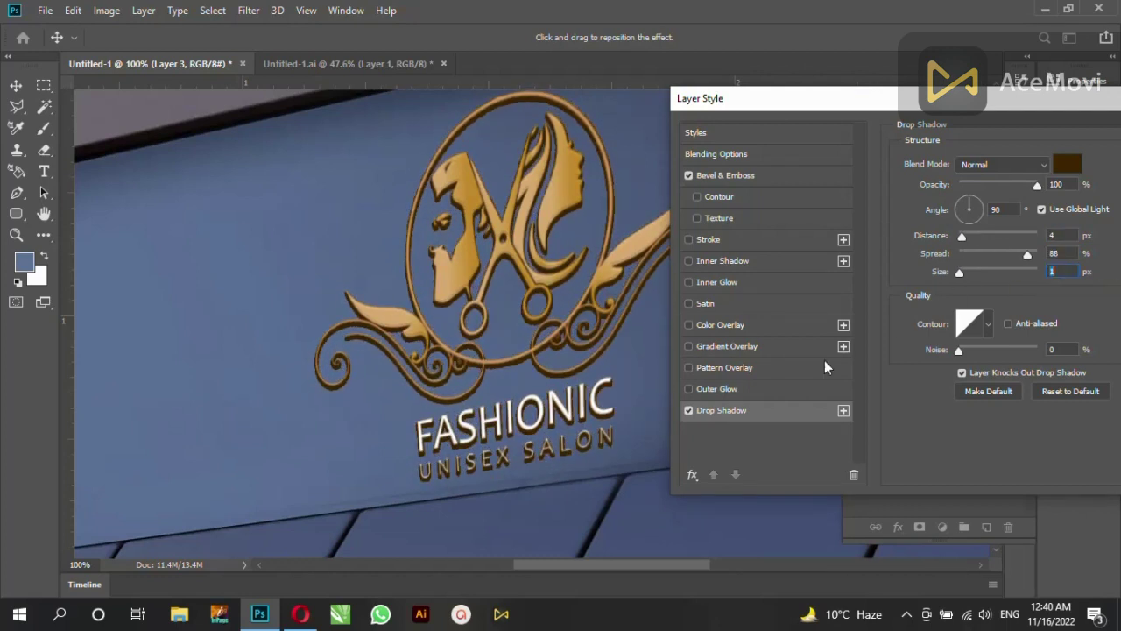
Make the drop shadow black with spread 47 and distance about 6, then apply it
{"action": "left_click", "coordinate": [688, 410]}
{"action": "left_click", "coordinate": [688, 409]}
{"action": "left_click_drag", "start_coordinate": [1027, 254], "coordinate": [988, 253]}
{"action": "left_click", "coordinate": [1067, 163]}
{"action": "left_click", "coordinate": [894, 442]}
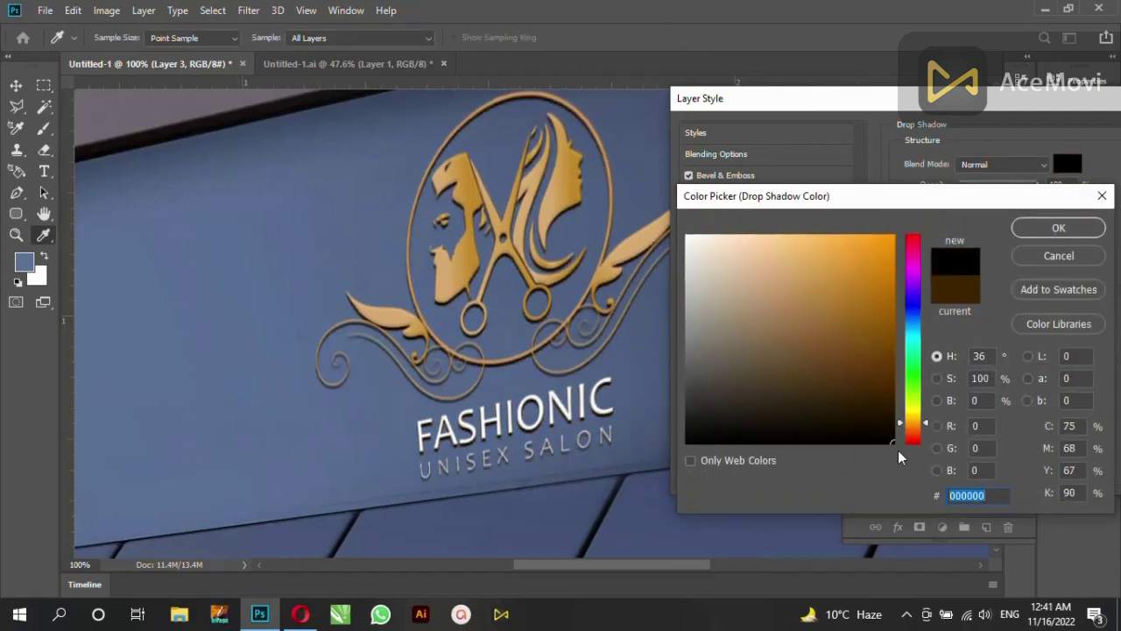
{"action": "left_click", "coordinate": [1056, 229]}
{"action": "left_click_drag", "start_coordinate": [988, 254], "coordinate": [963, 236]}
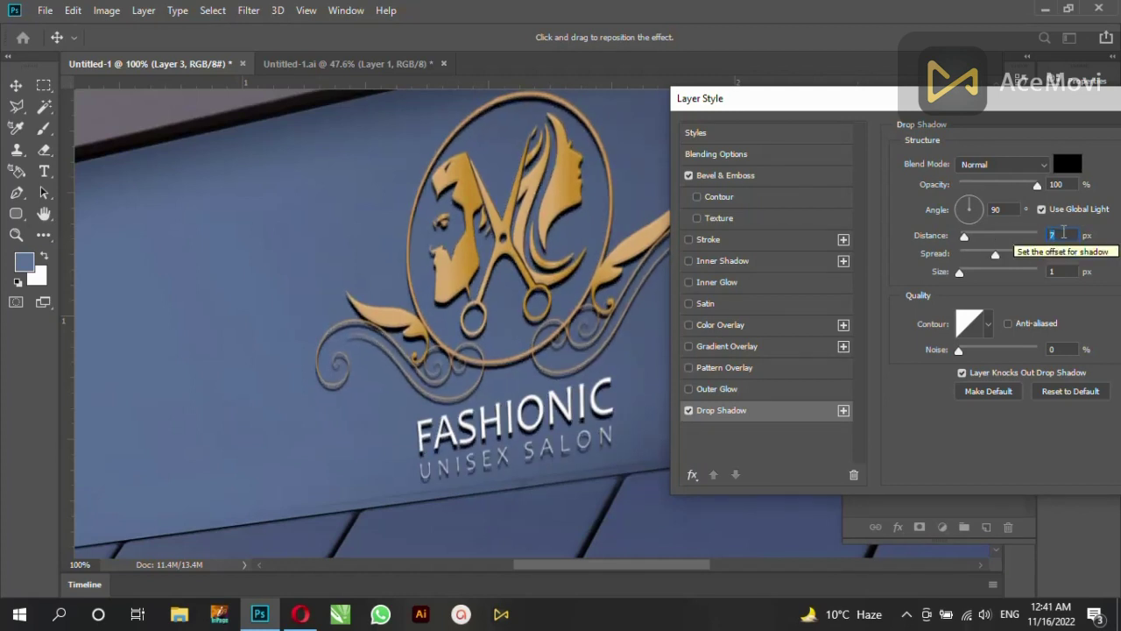
{"action": "left_click_drag", "start_coordinate": [1094, 98], "coordinate": [932, 149]}
{"action": "left_click", "coordinate": [1088, 183]}
Fit the whole mockup on screen and save it as a JPEG in the SALON folder
{"action": "key", "text": "ctrl+0"}
{"action": "key", "text": "ctrl+s"}
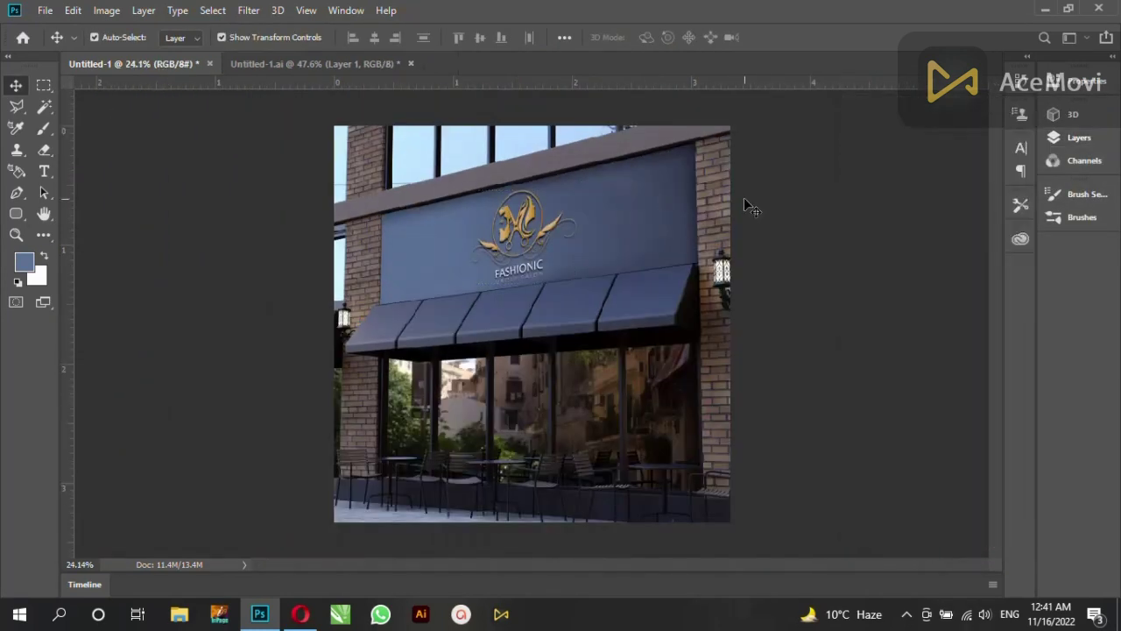
{"action": "left_click", "coordinate": [526, 440]}
{"action": "left_click", "coordinate": [193, 278]}
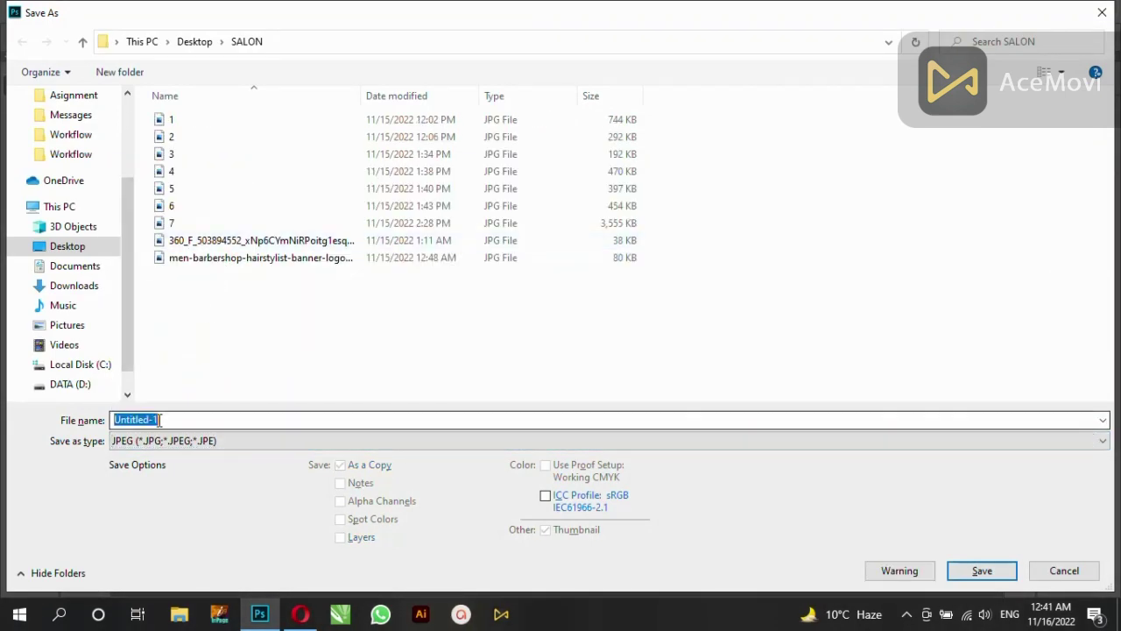
{"action": "key", "text": "Return"}
{"action": "key", "text": "Return"}
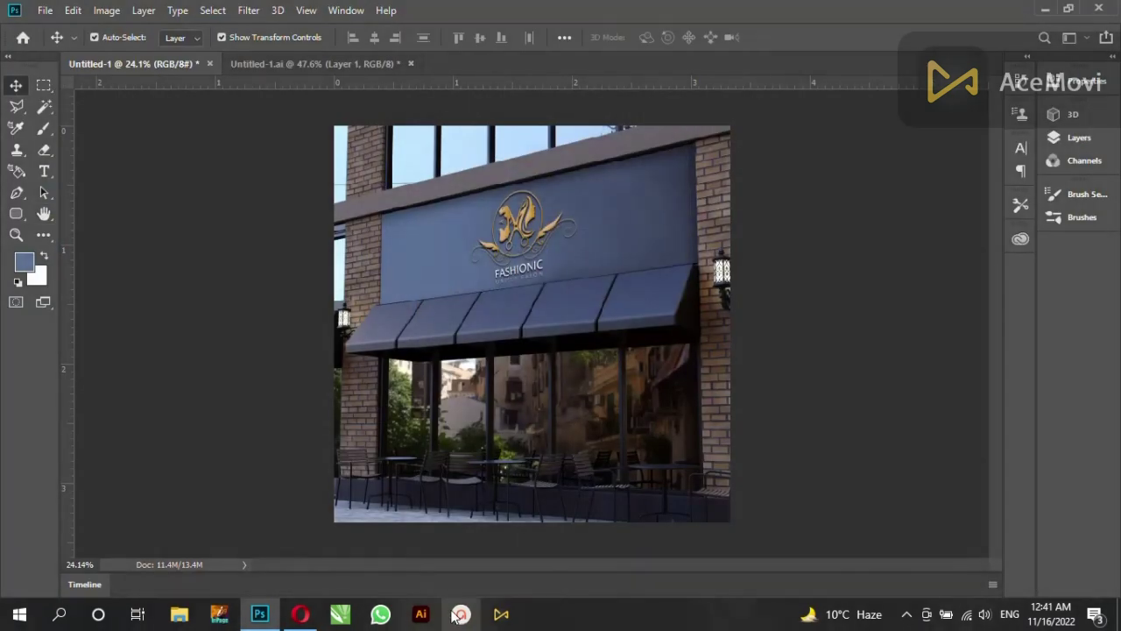